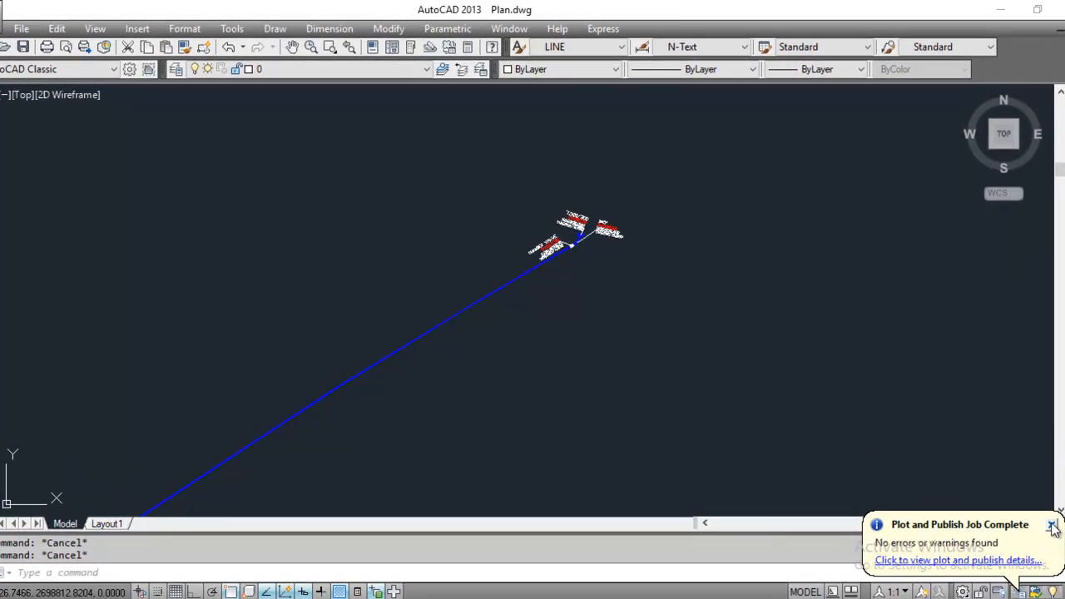
Dismiss the plot notification and examine the chainage and coordinate labels around the tee, 45° bend and chamber valve
left_click(1052, 525)
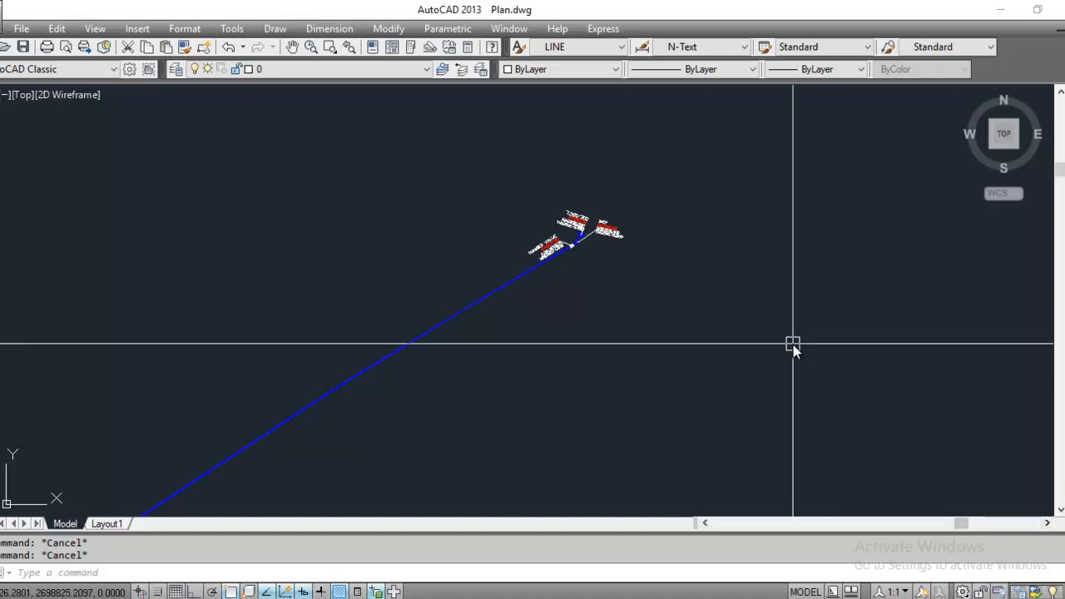
left_click(761, 381)
key("Escape")
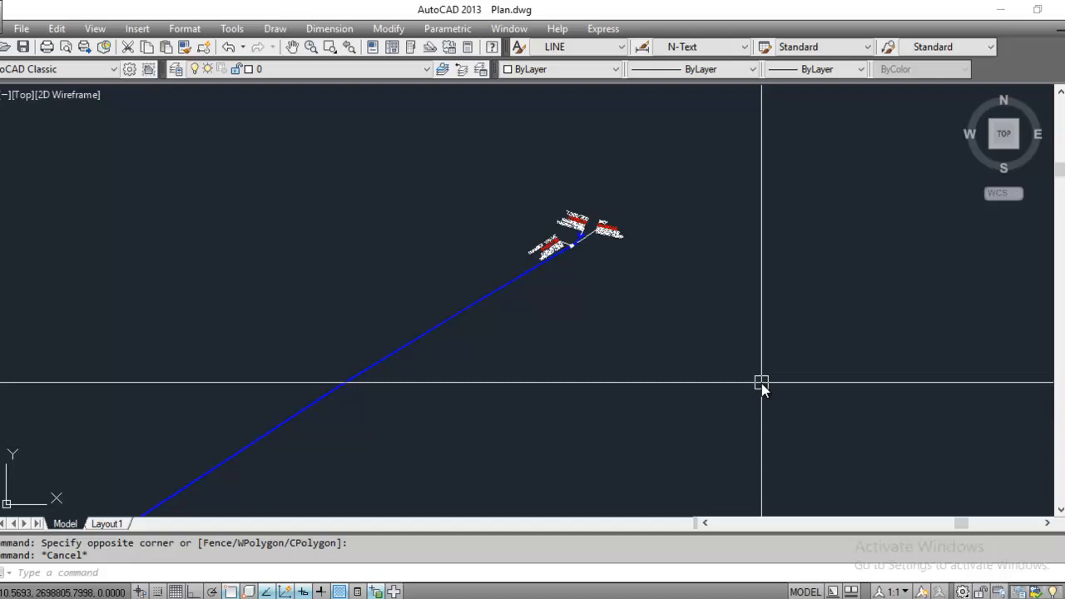
scroll(597, 204, "up", 2)
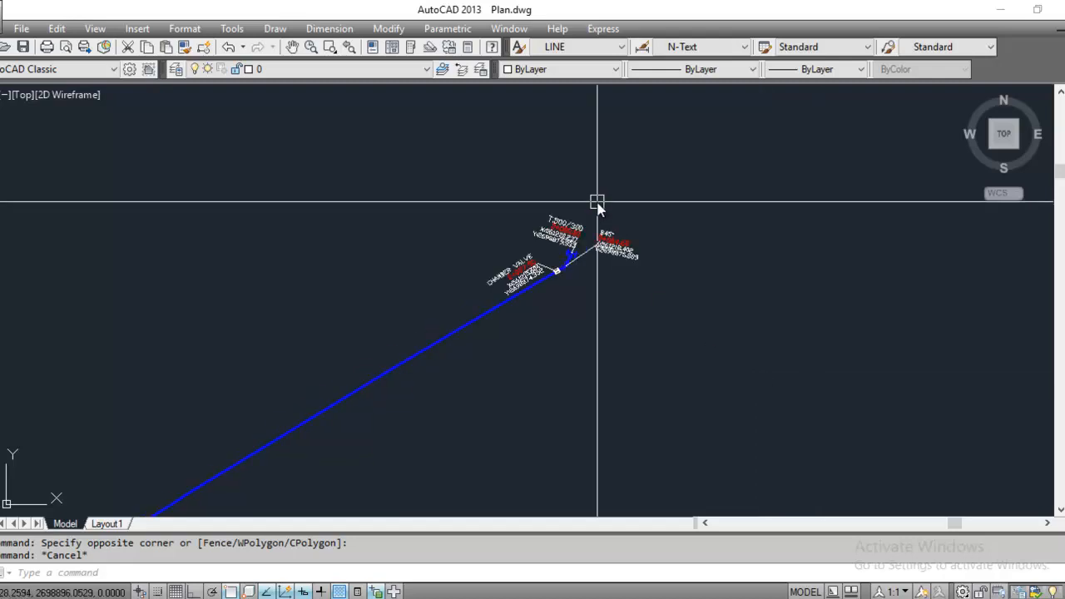
scroll(585, 206, "up", 4)
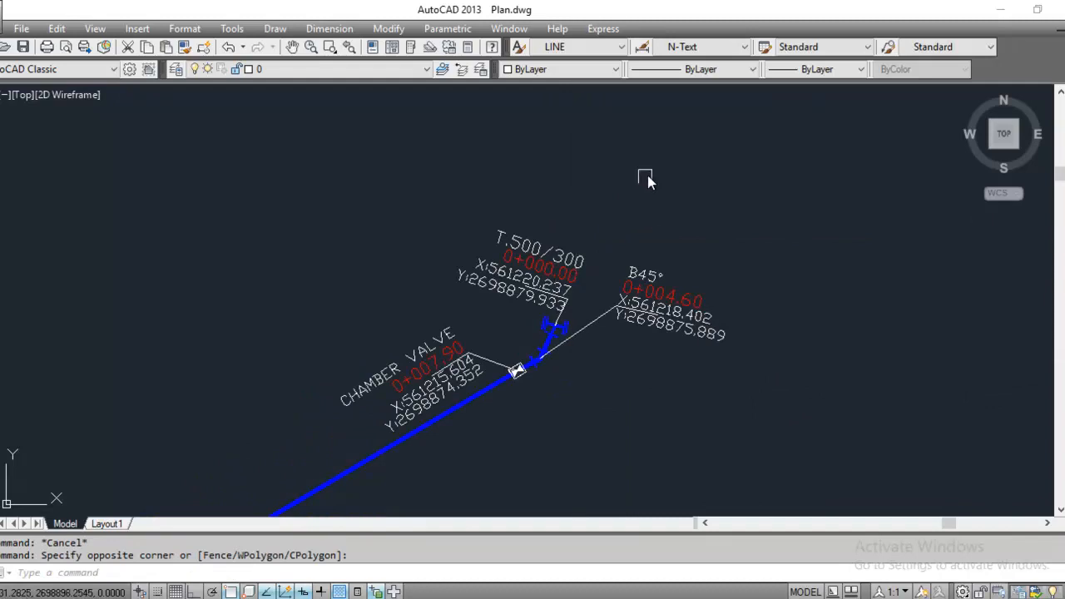
left_click(666, 164)
left_click(618, 200)
left_click(672, 177)
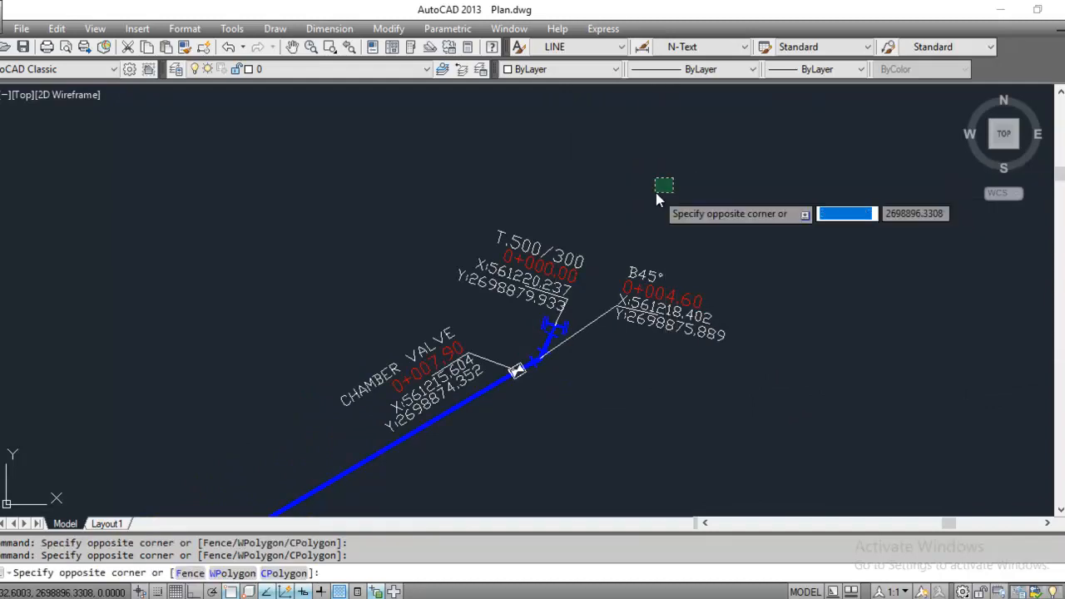
left_click(656, 193)
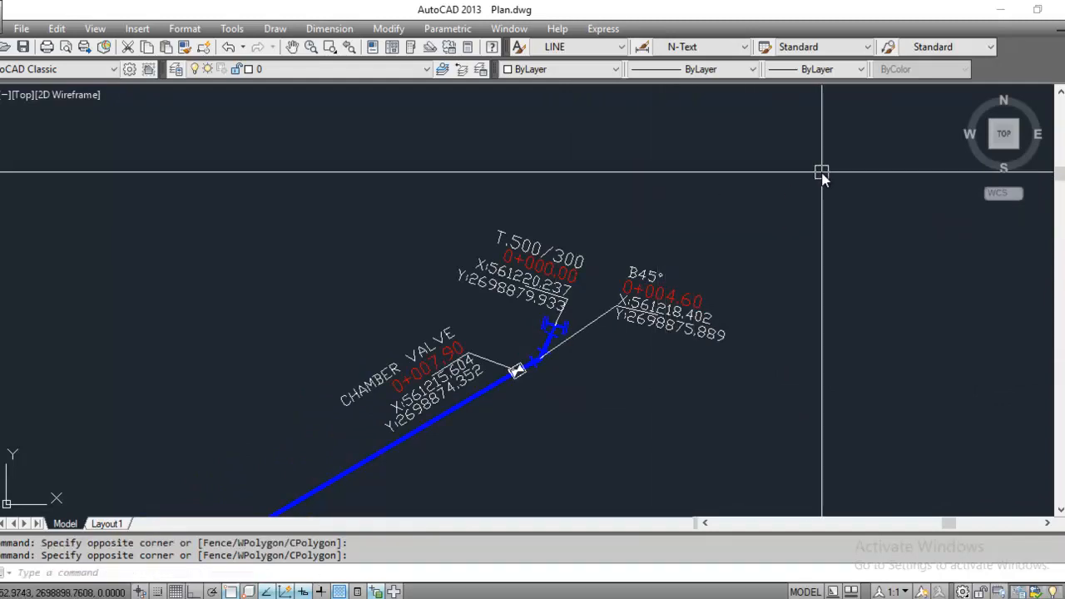
left_click(837, 224)
left_click(834, 222)
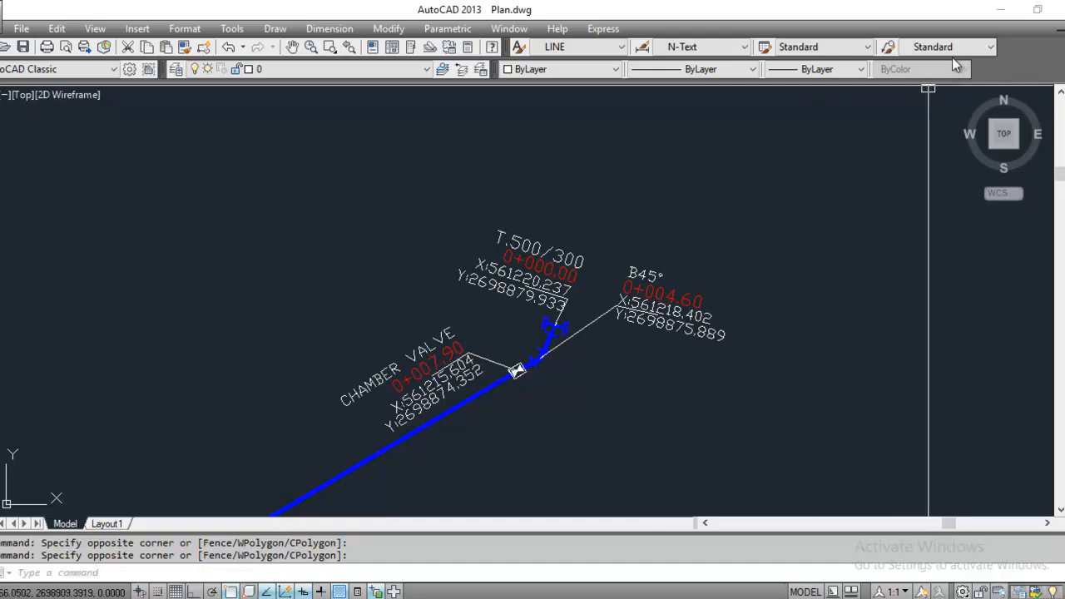
Check the desktop for the Click2XLS file and load Click2XLS AND Text2XLS.vlx into AutoCAD as an application
left_click(1001, 9)
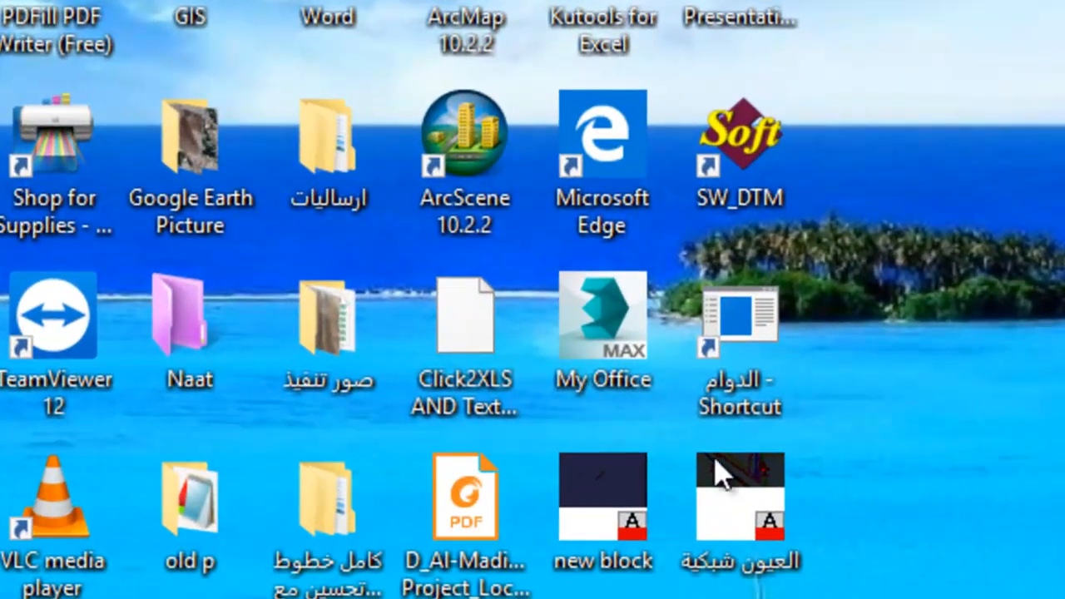
left_click(438, 356)
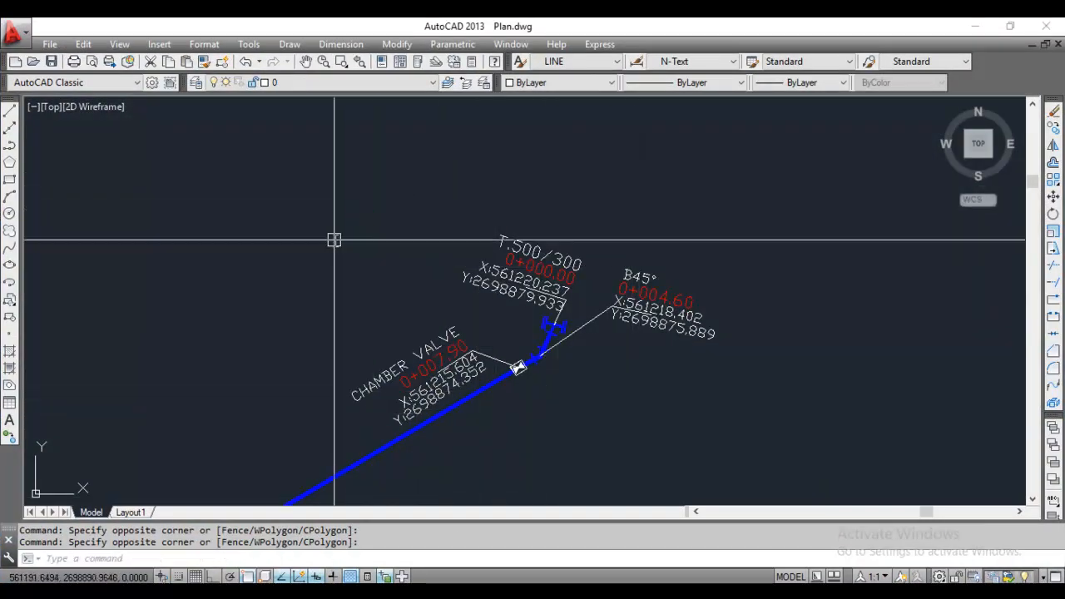
left_click(252, 44)
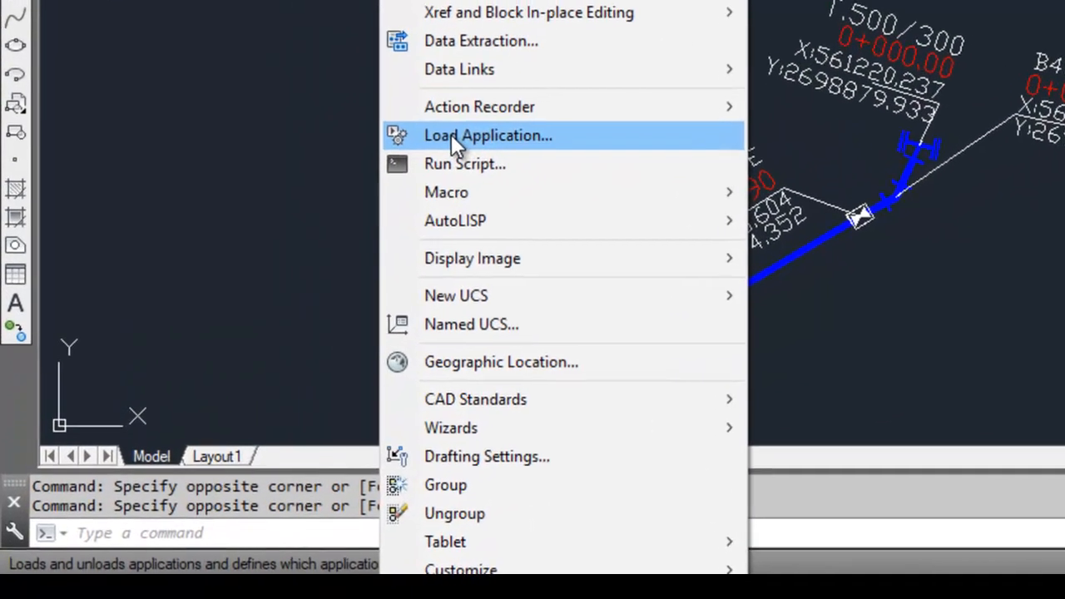
left_click(451, 134)
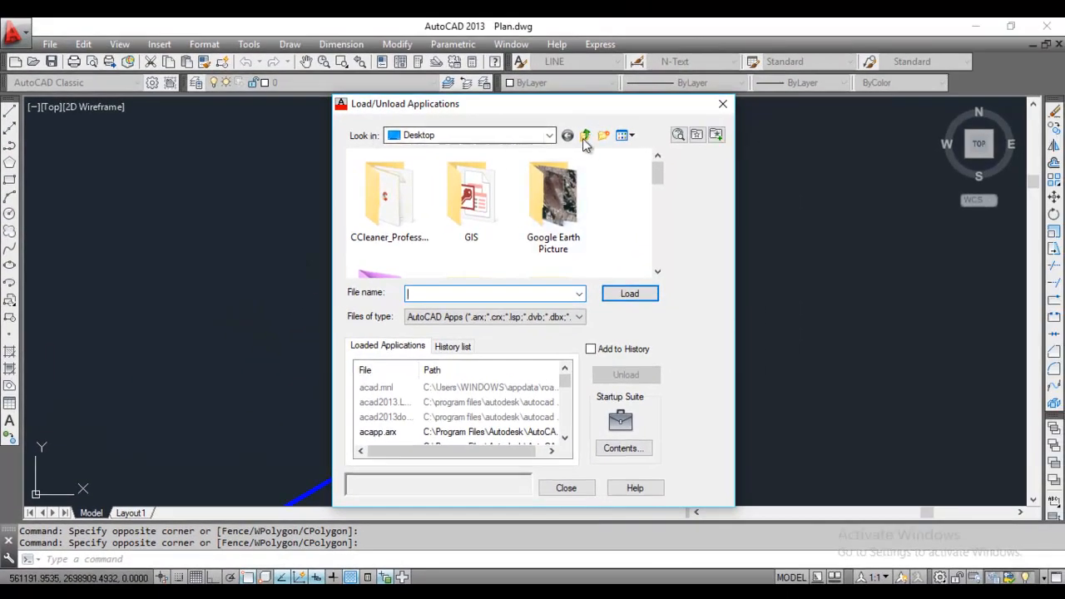
left_click_drag(659, 170, 673, 252)
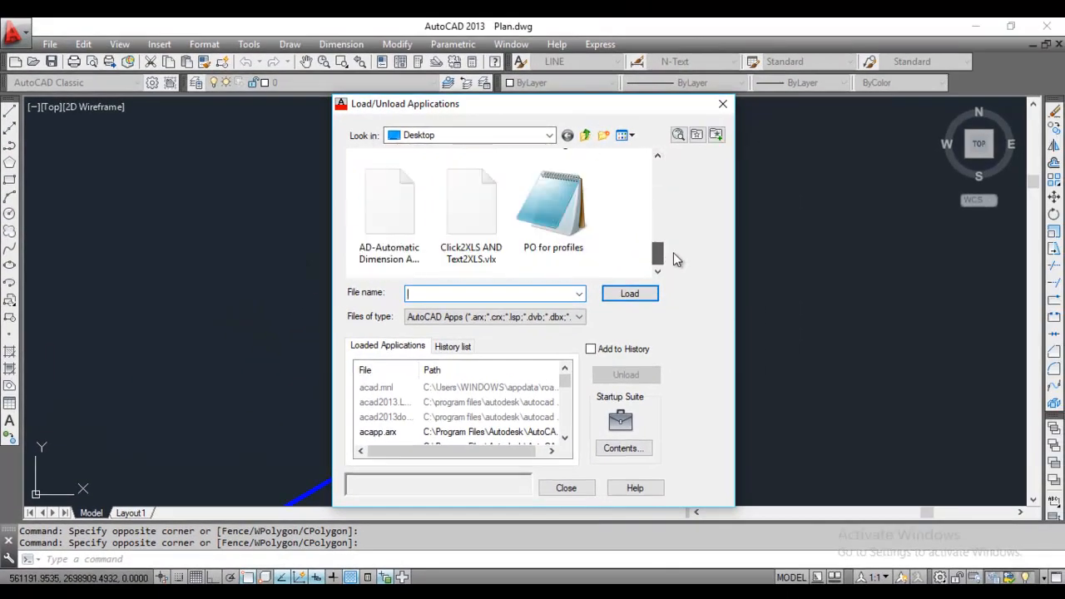
left_click(469, 211)
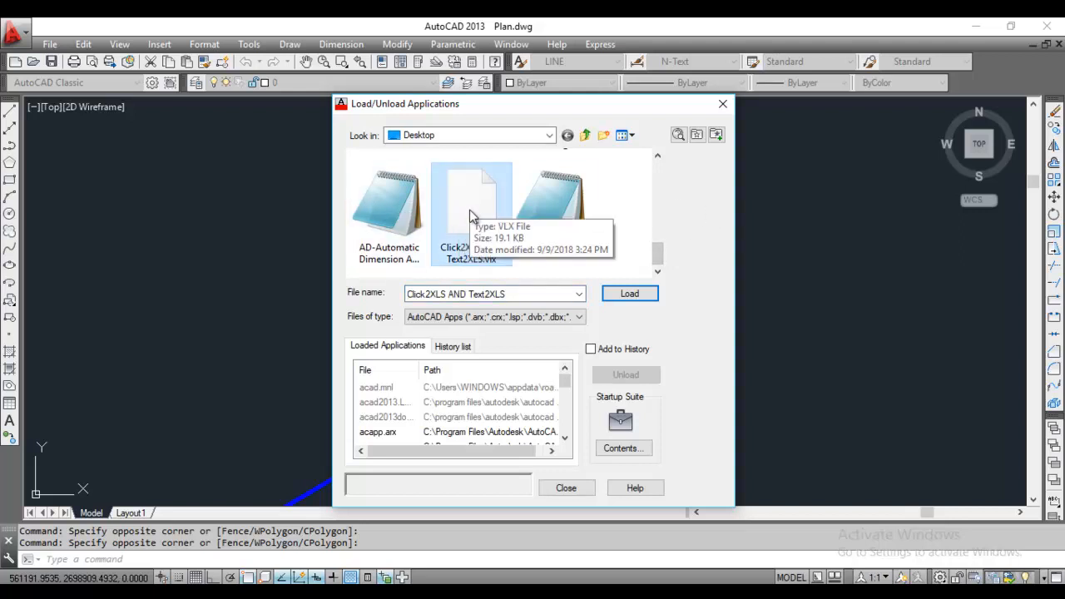
left_click(627, 295)
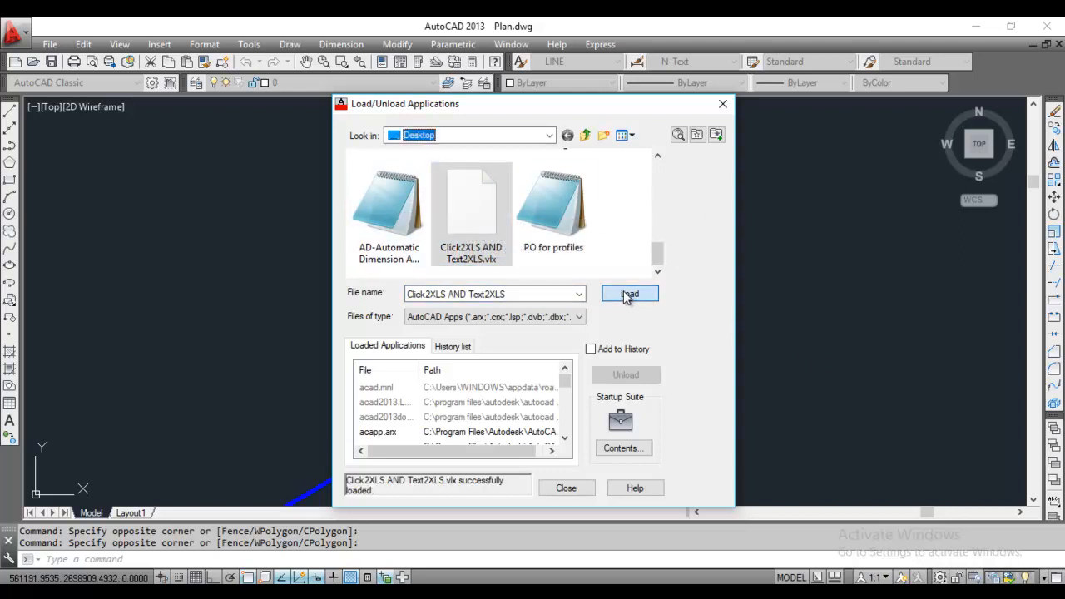
left_click(568, 491)
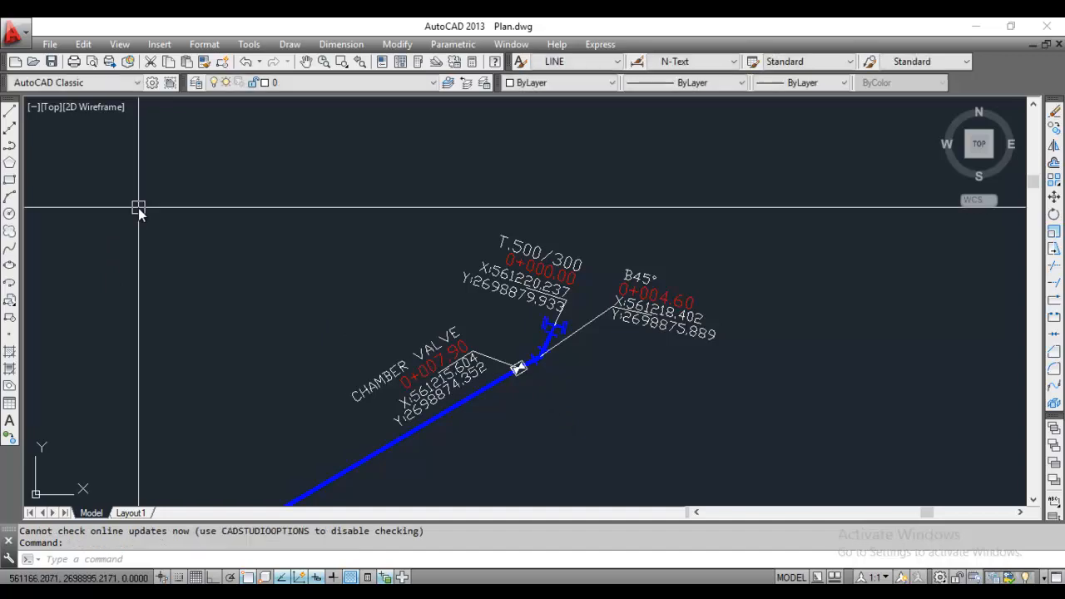
Switch from the blank Book1 workbook in Excel back to the AutoCAD plan, around the tee and chamber valve
left_click(223, 253)
left_click(185, 288)
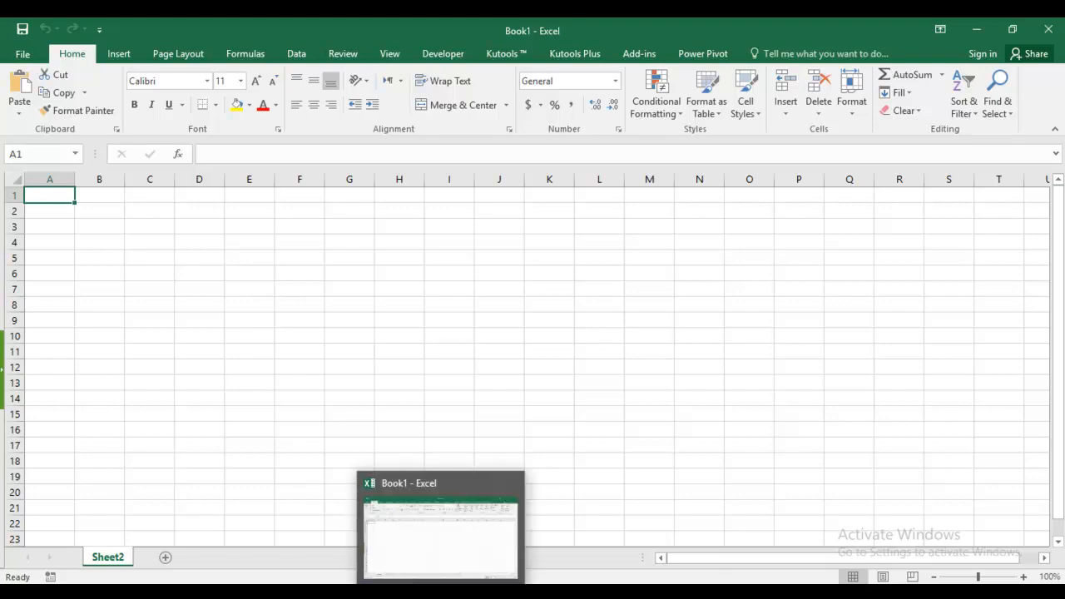
left_click(197, 582)
scroll(567, 341, "up", 4)
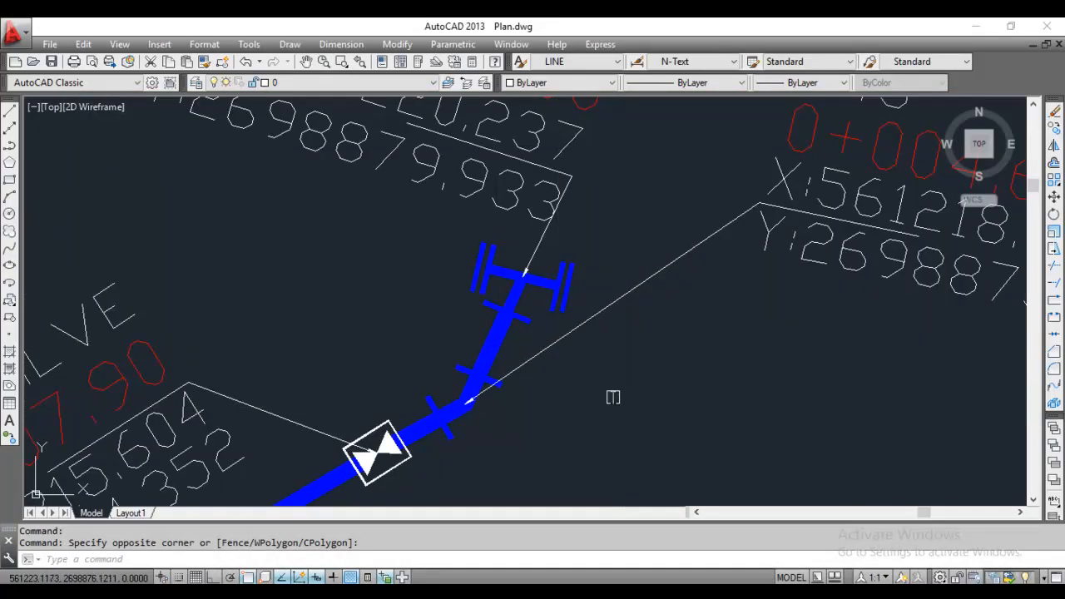
scroll(504, 312, "down", 3)
scroll(547, 362, "up", 2)
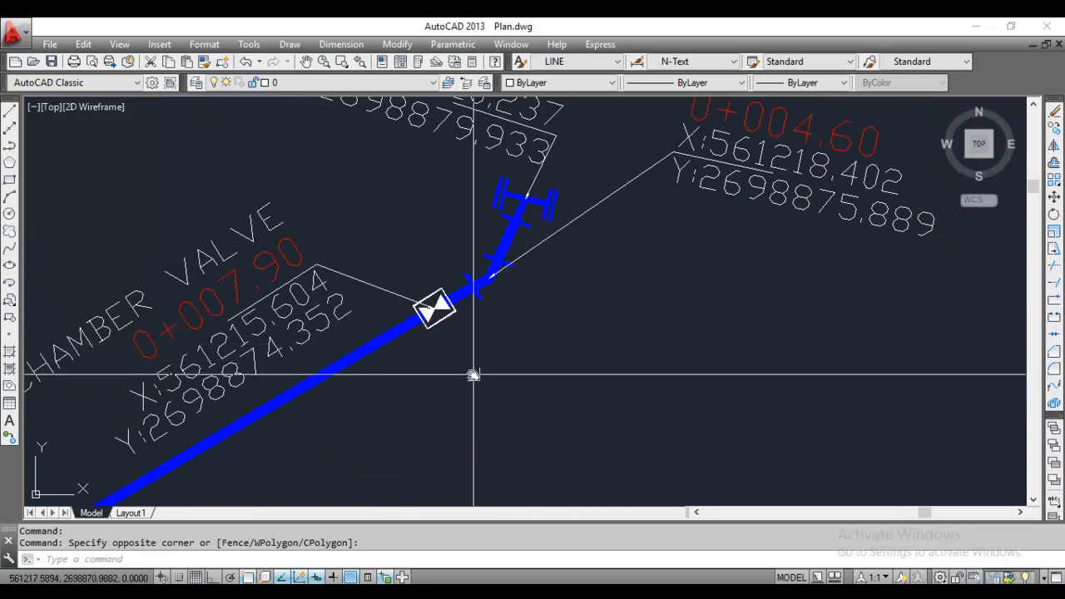
scroll(563, 324, "up", 2)
key("Escape")
key("Escape")
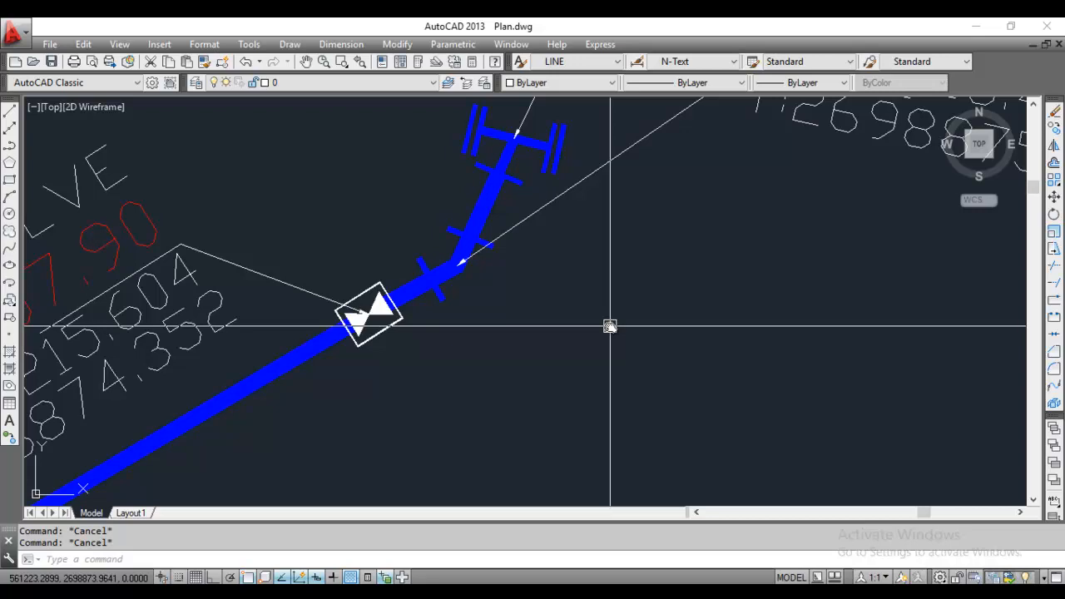
Run CLICK2XLS with Sheet2!A1 as the start cell and export the point at the tee's leader arrow tip
type("c")
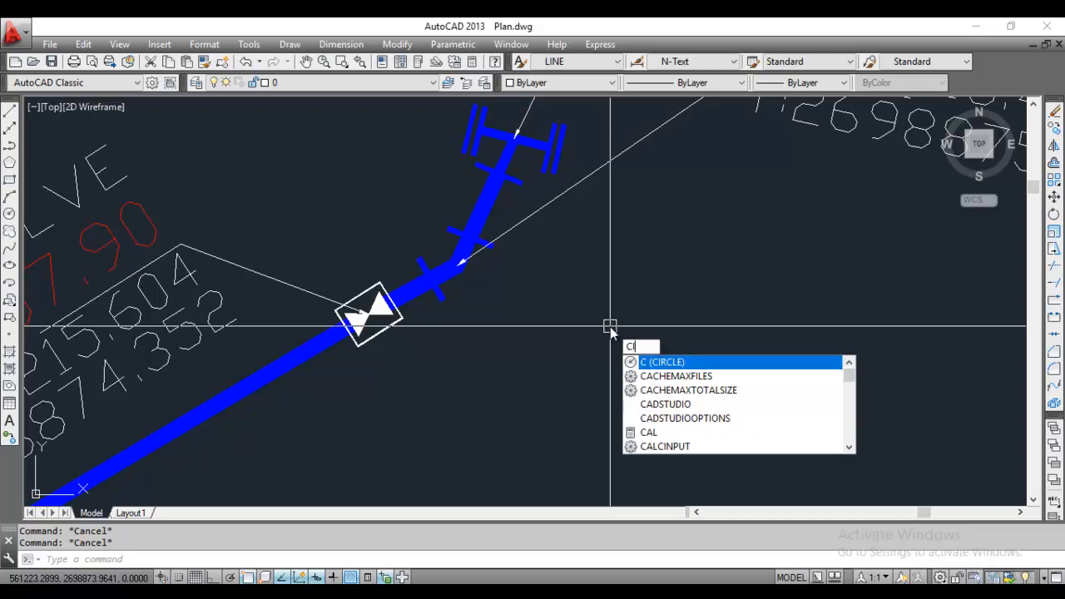
type("li")
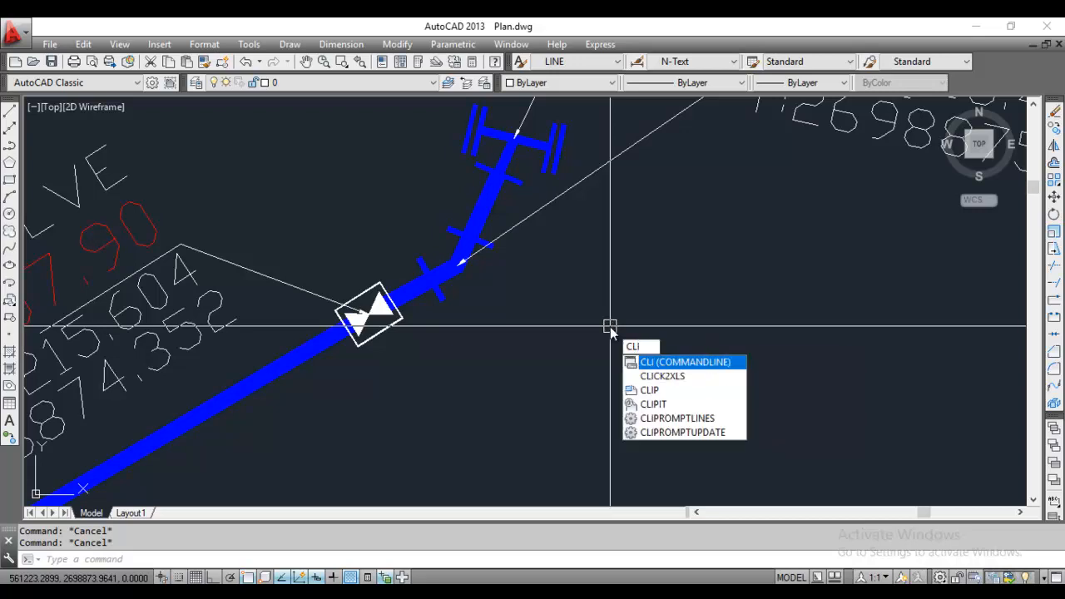
type("c")
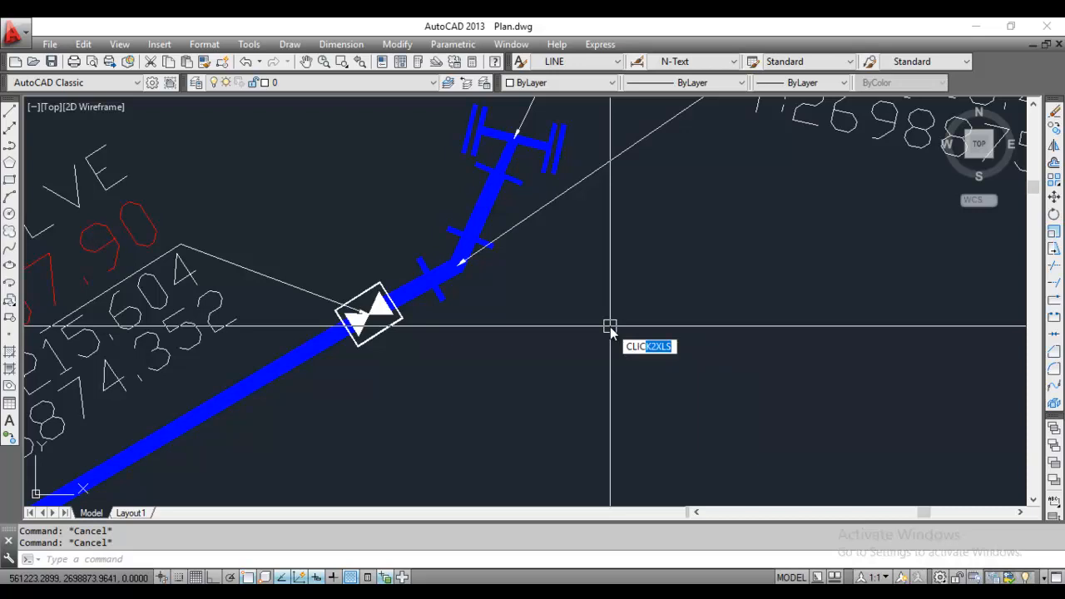
key("Return")
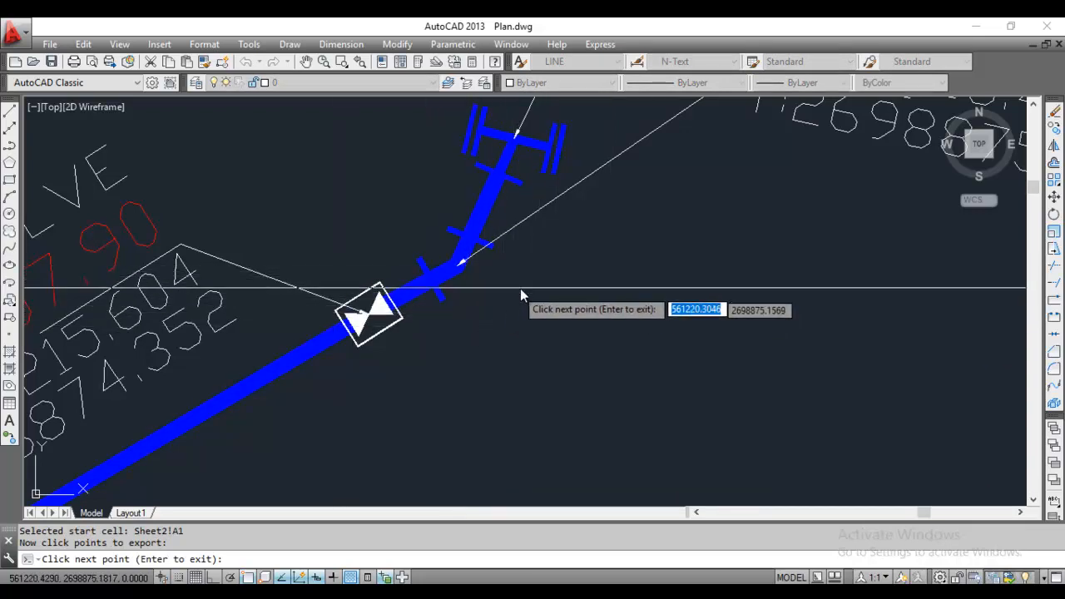
scroll(517, 169, "up", 2)
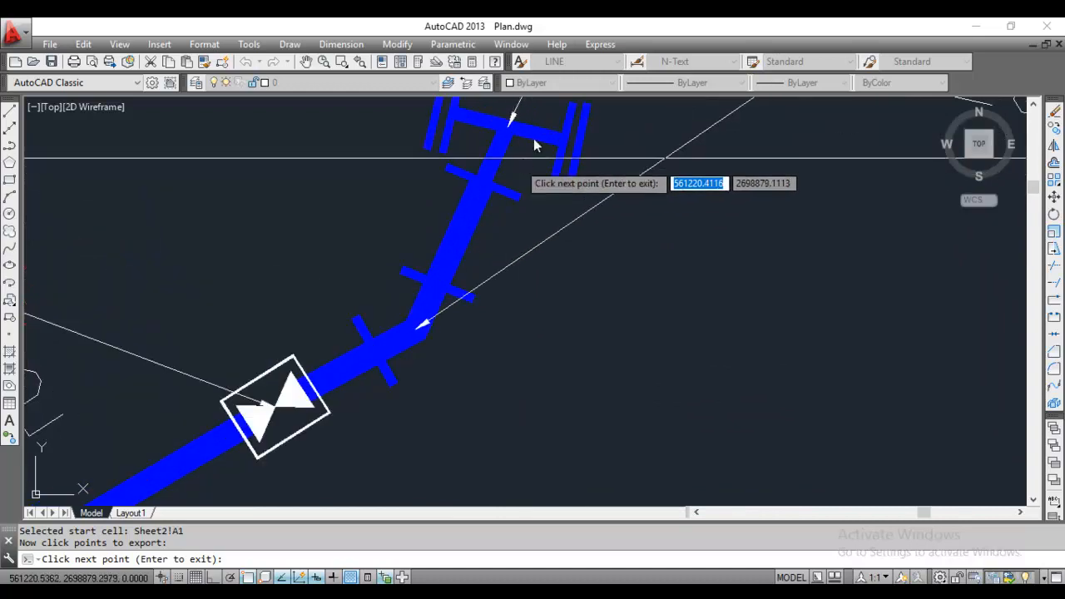
scroll(529, 124, "up", 3)
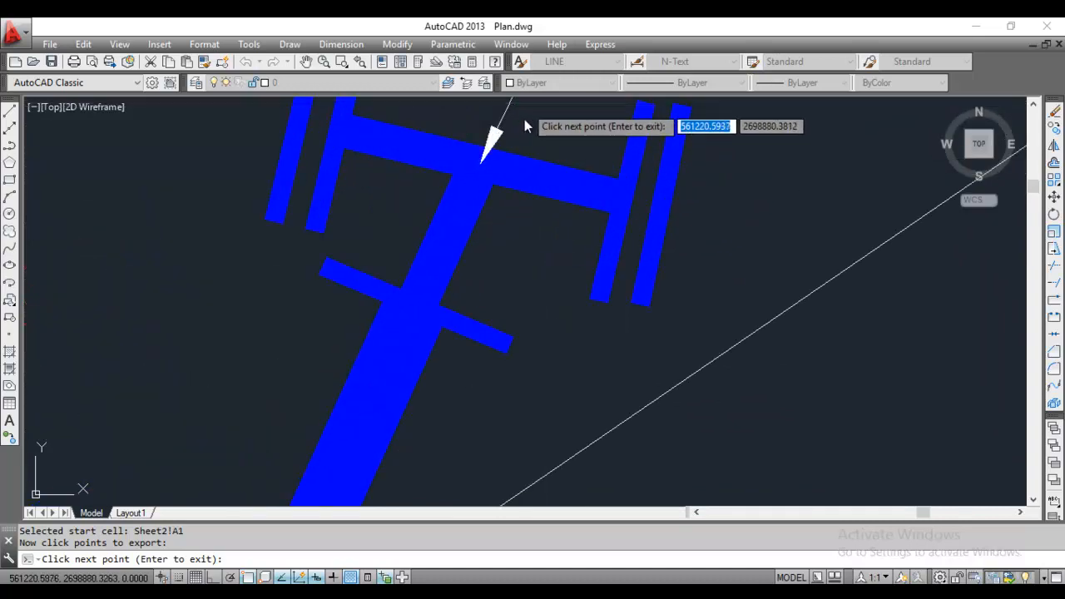
left_click(481, 168)
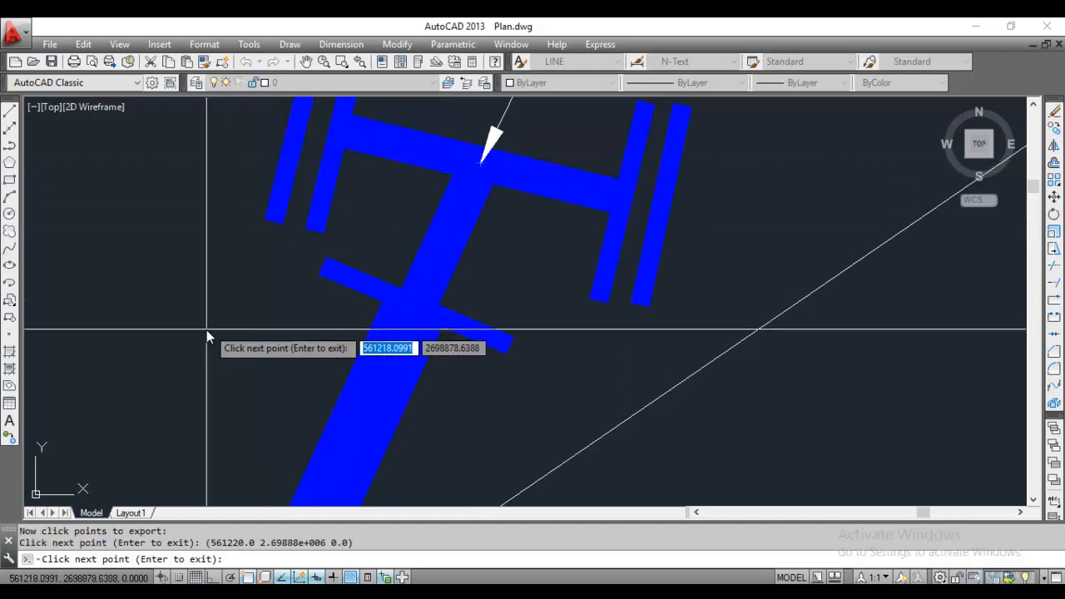
Restore the AutoCAD and Excel windows to a smaller size and arrange them side by side
left_click(1012, 26)
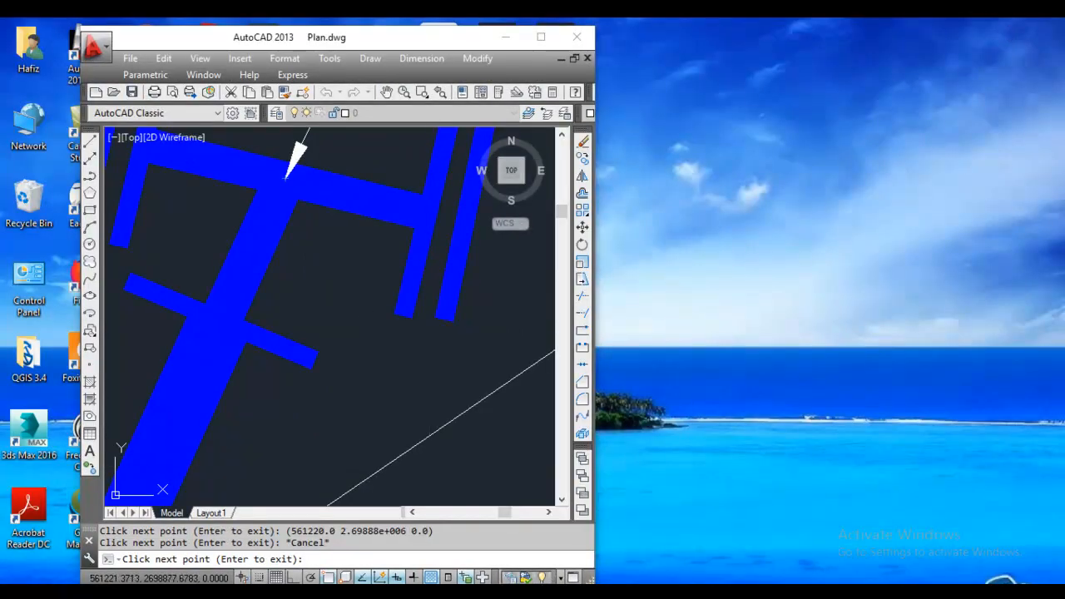
left_click(172, 591)
left_click(1013, 29)
left_click_drag(705, 103, 766, 54)
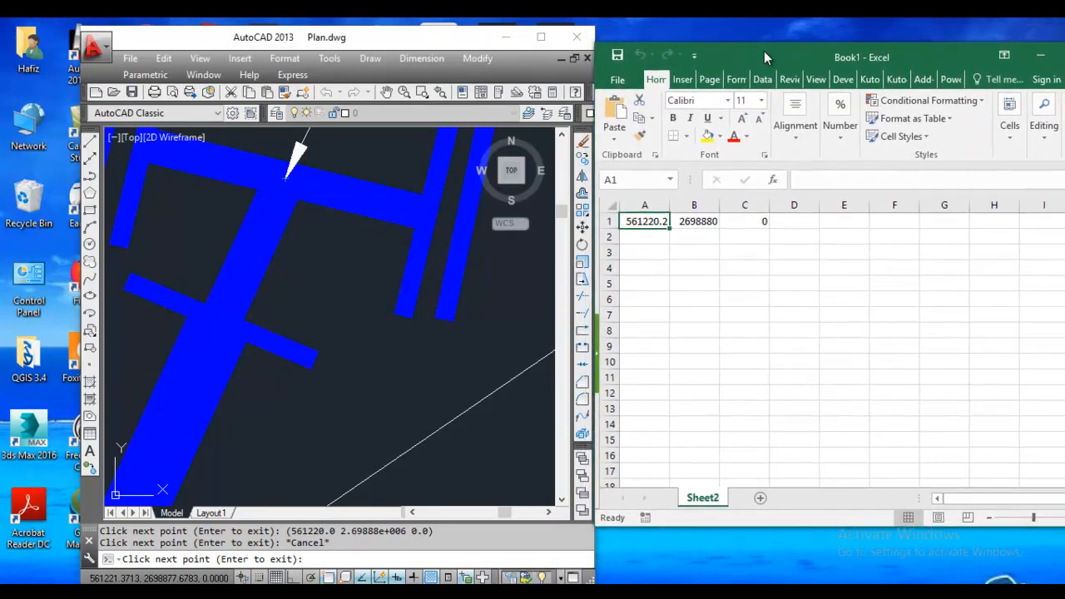
Export the pipe joint point just below the tee and the 45° bend point to the worksheet
left_click(321, 266)
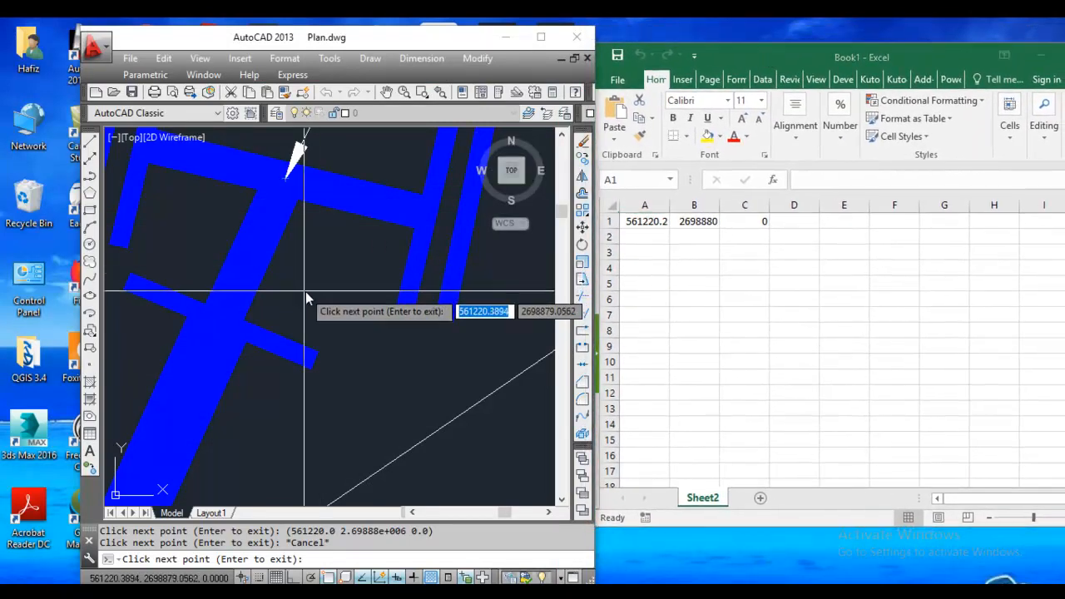
left_click(222, 324)
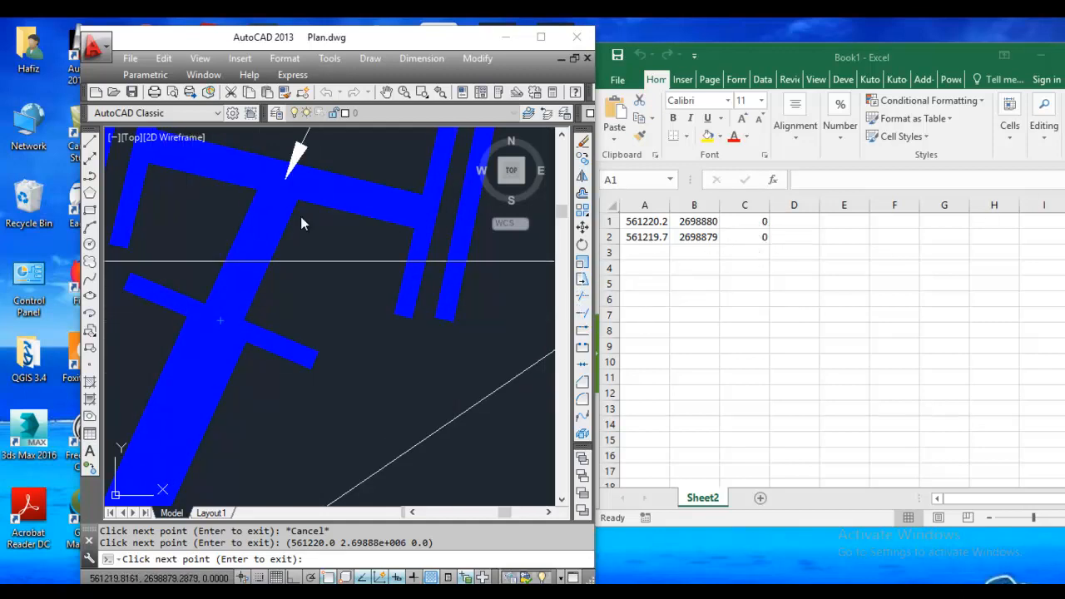
scroll(300, 217, "down", 2)
scroll(221, 407, "up", 2)
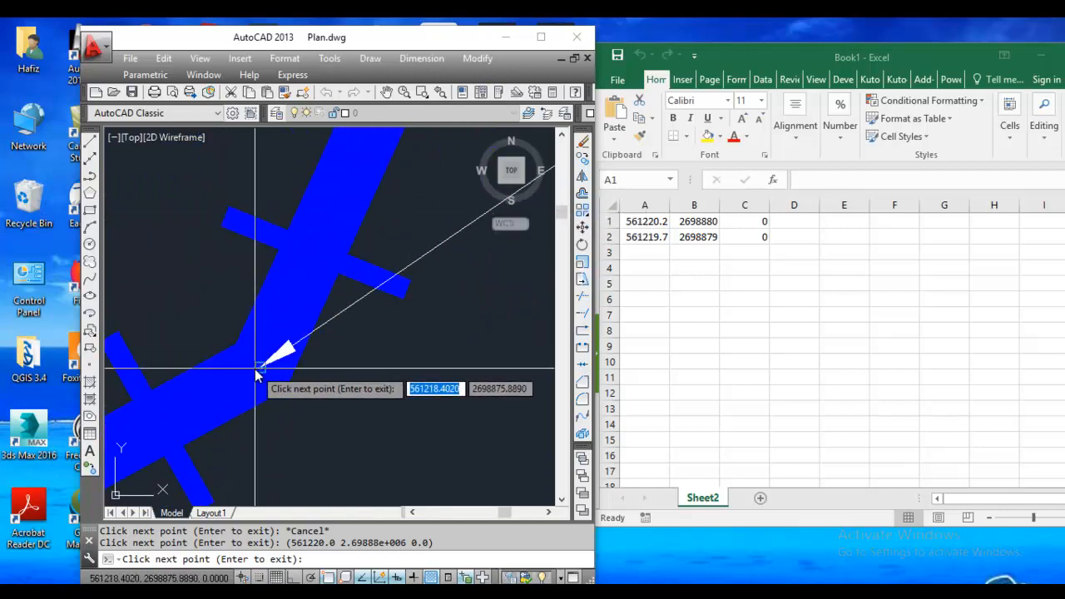
left_click(293, 333)
Export three more points along the blue pipeline southwest of the chamber valve to the worksheet
scroll(391, 269, "down", 2)
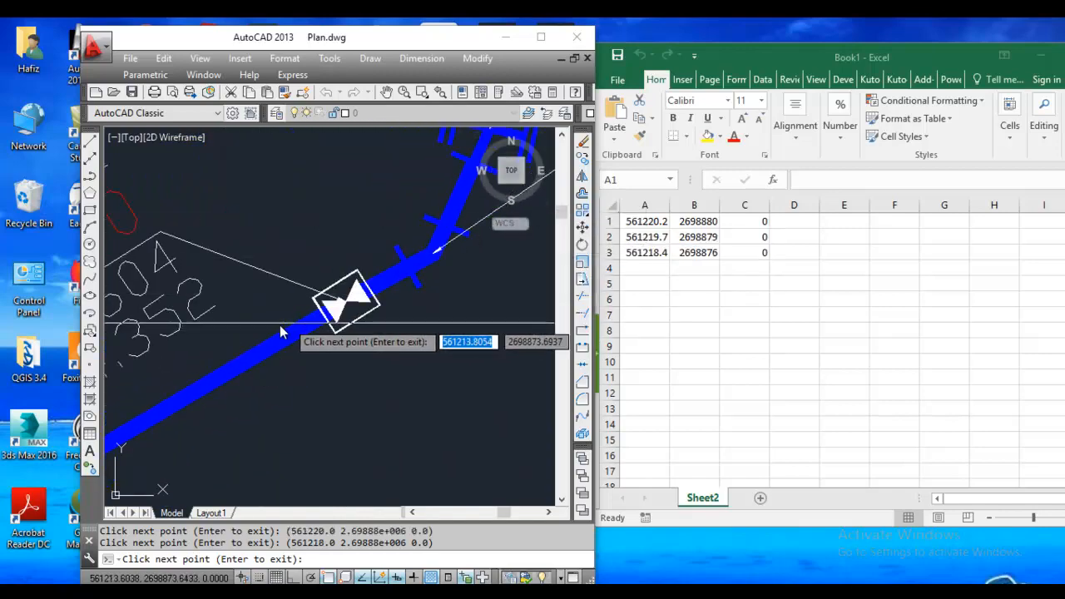
scroll(275, 358, "up", 2)
left_click(284, 377)
scroll(451, 214, "down", 2)
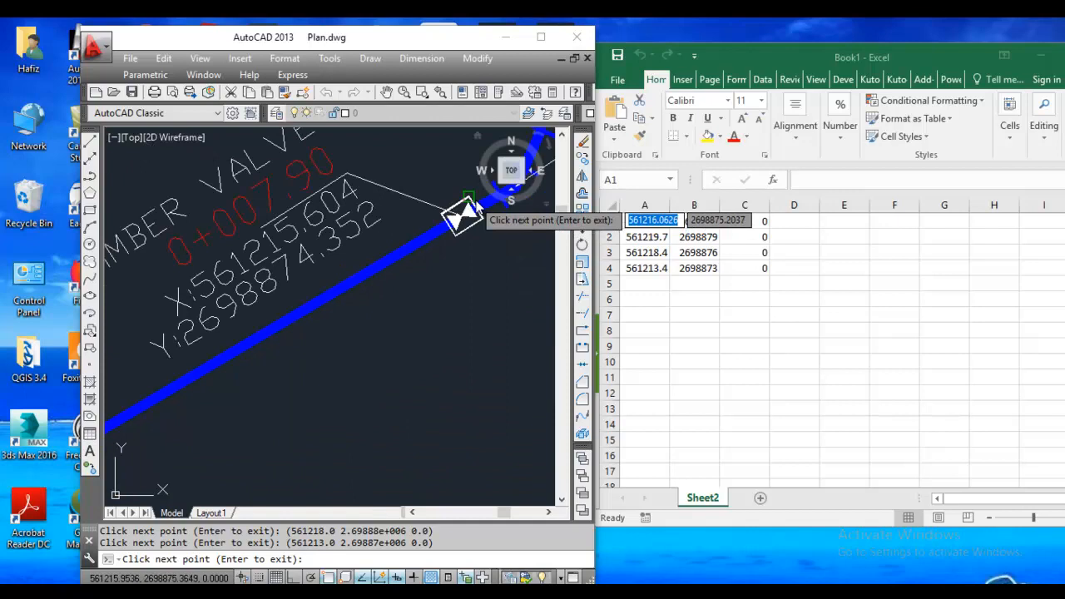
scroll(208, 371, "up", 2)
left_click(217, 357)
scroll(374, 308, "down", 2)
scroll(233, 373, "up", 2)
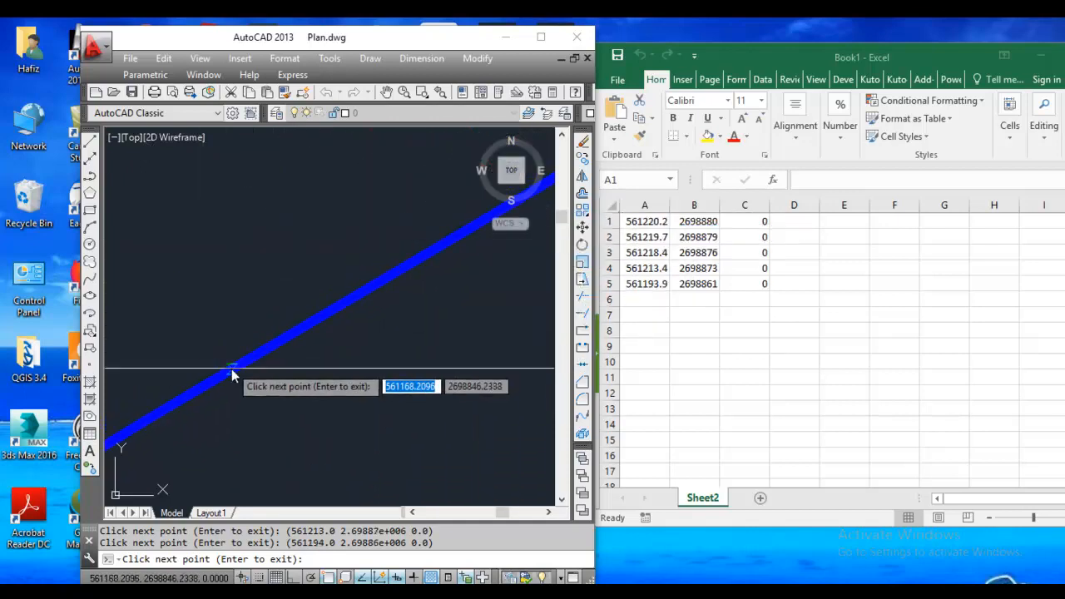
left_click(254, 350)
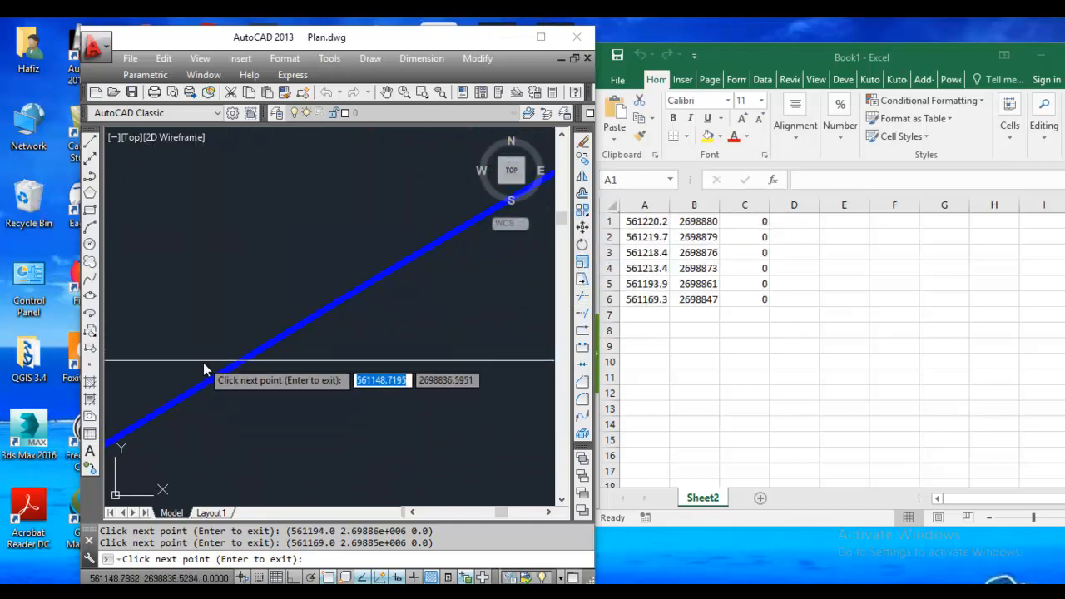
Export the next three vertices farther southwest along the blue pipeline to the worksheet and end the point export
left_click(188, 397)
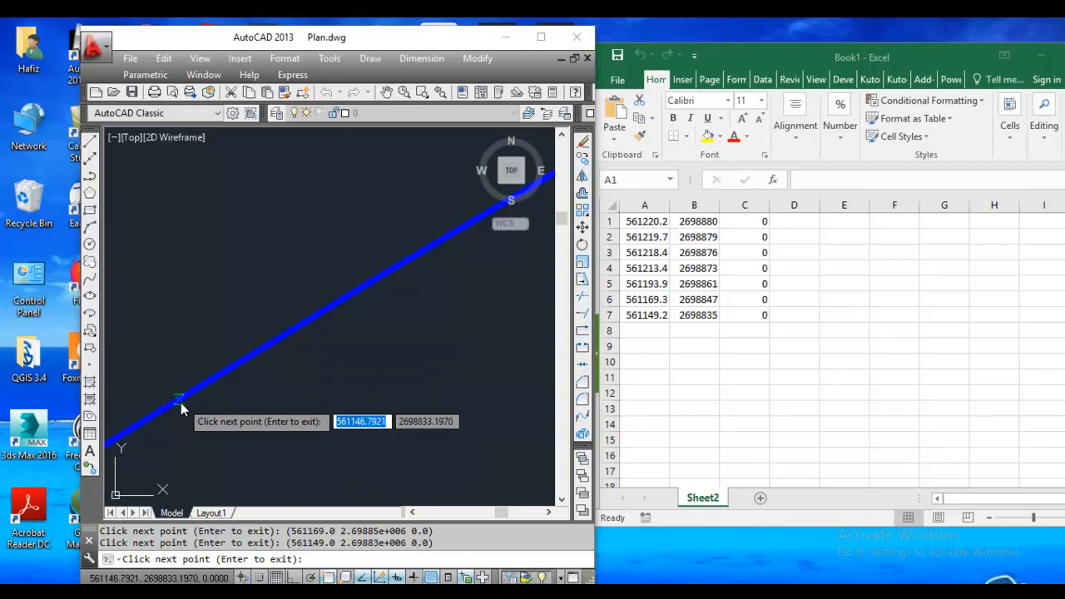
left_click(276, 350)
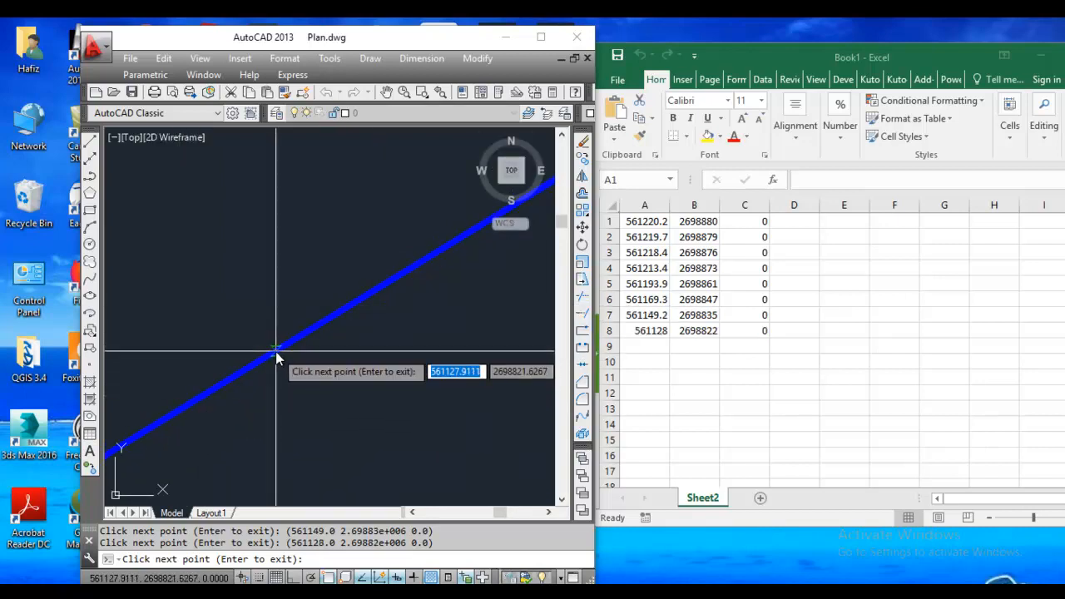
left_click(178, 415)
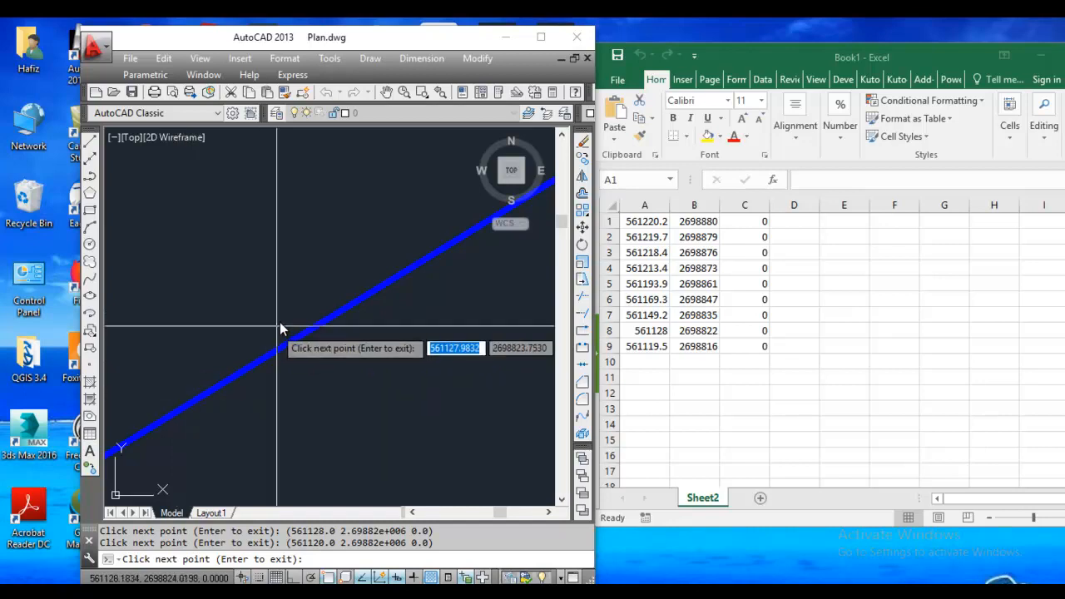
middle_click_drag(216, 378, 353, 286)
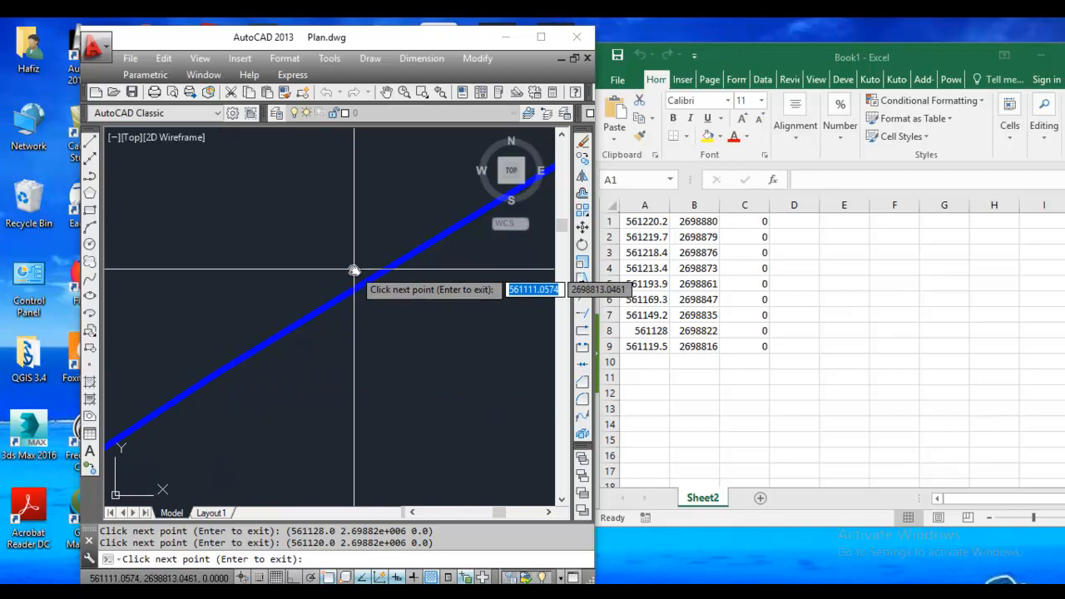
key("Escape")
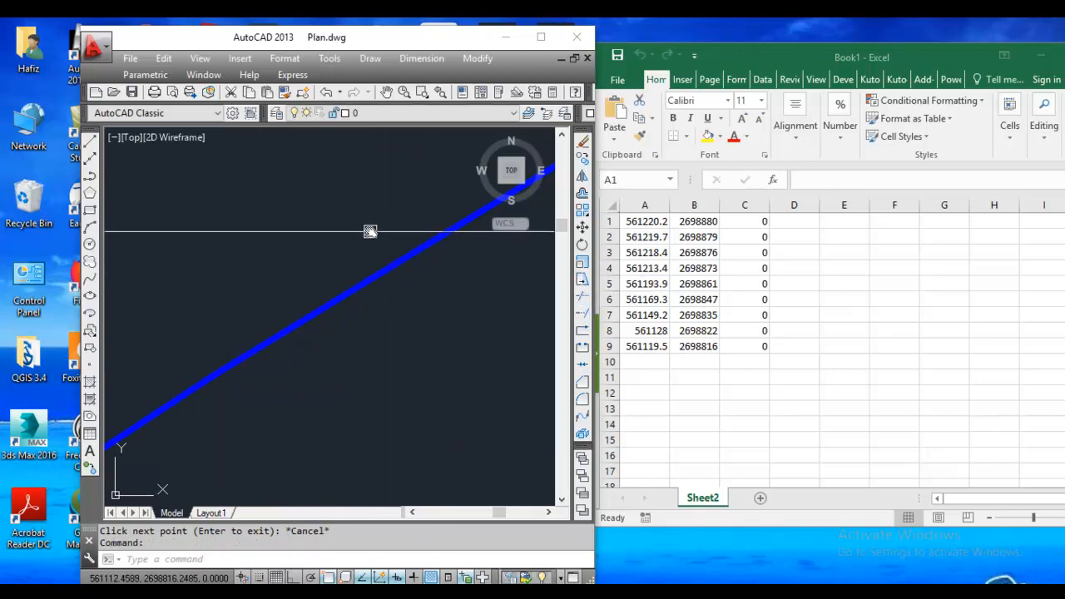
Maximize the AutoCAD window, switch to Excel, maximize it and add a new worksheet after Sheet2
left_click(537, 39)
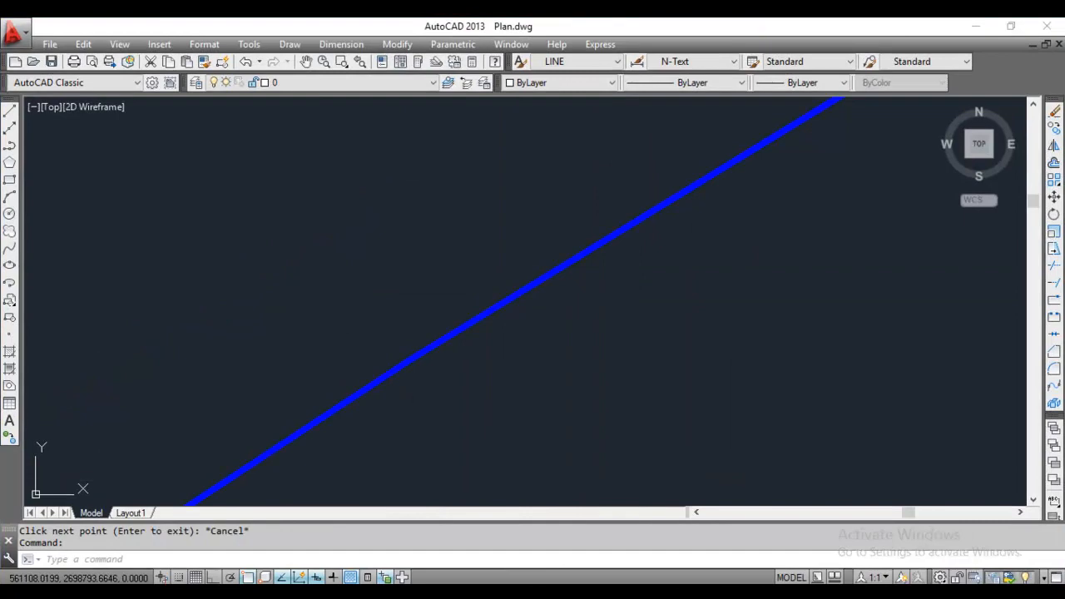
key("alt+Tab")
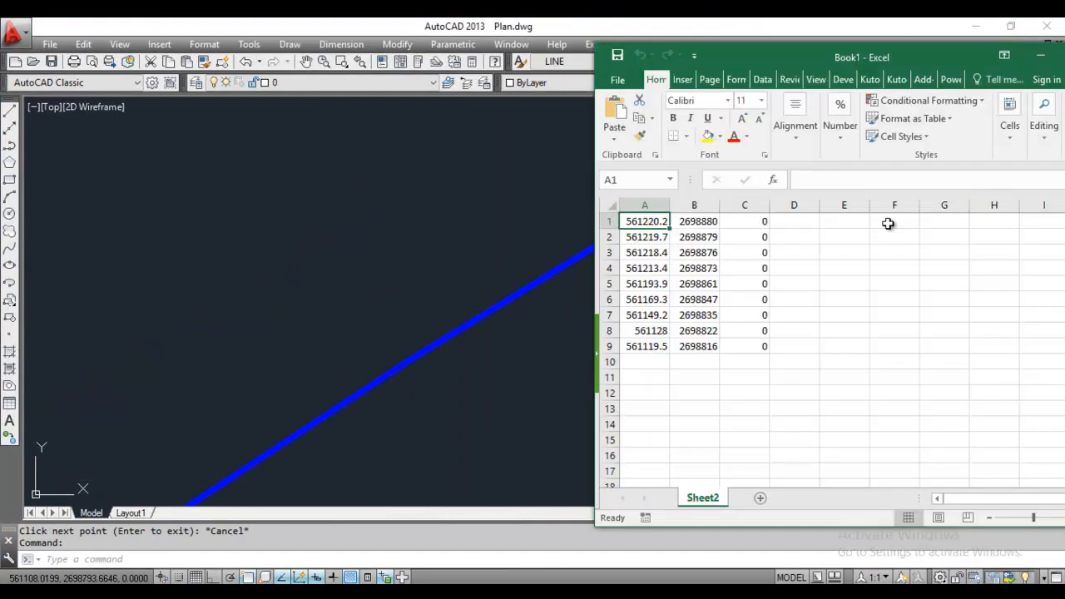
double_click(962, 56)
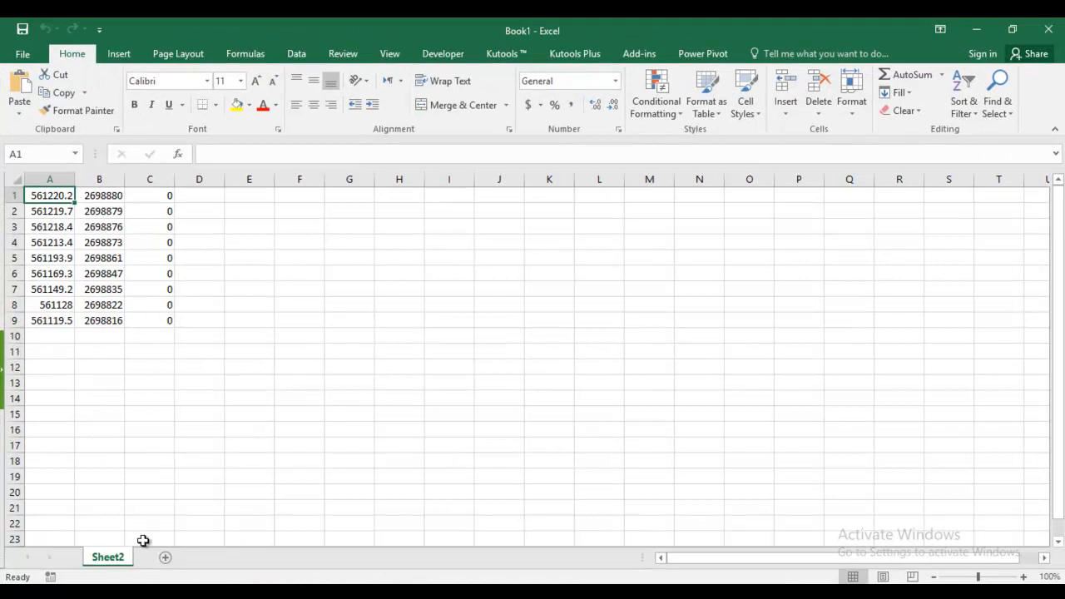
left_click(166, 558)
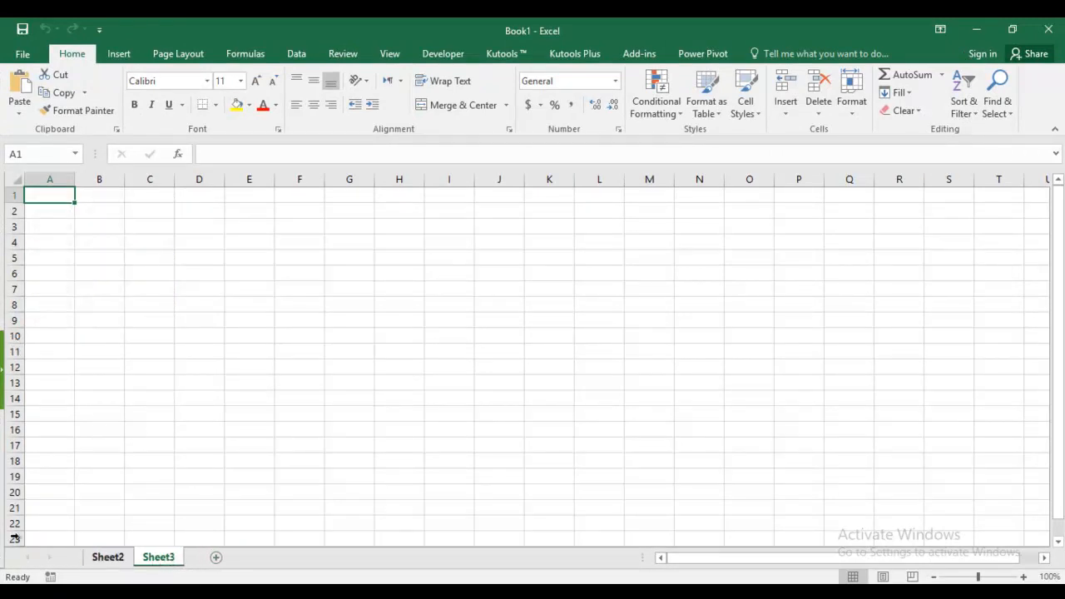
Restore both windows to a smaller size and place AutoCAD beside Excel without overlap
left_click(1009, 30)
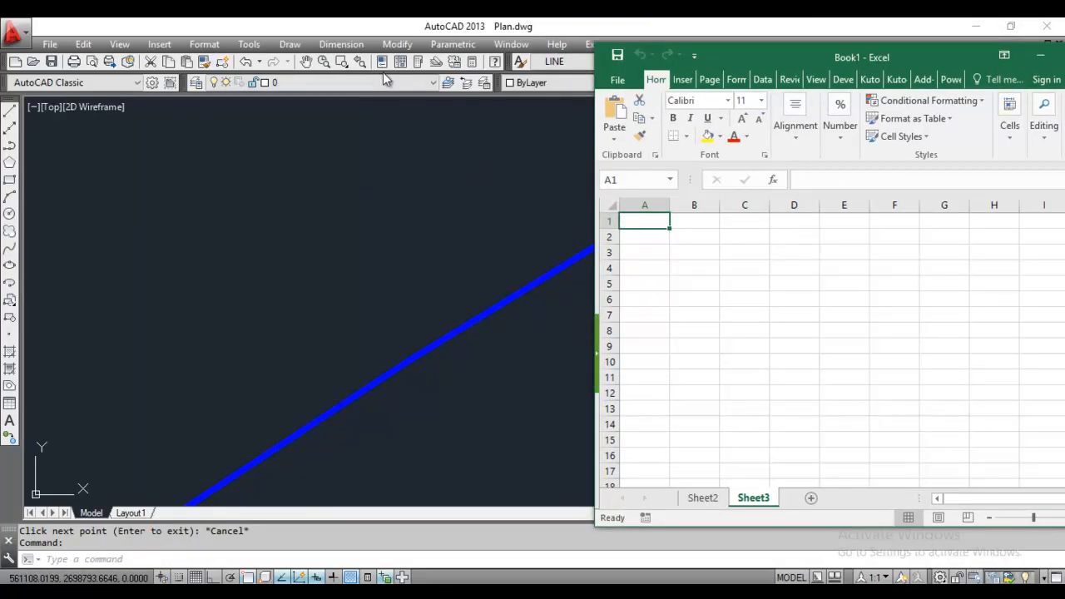
double_click(420, 27)
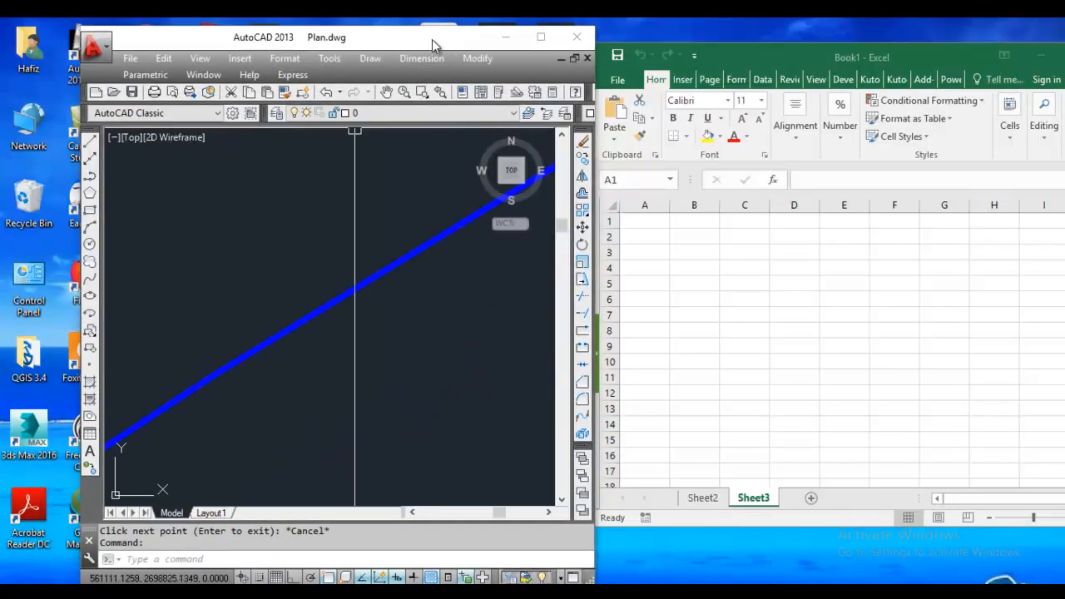
left_click_drag(432, 39, 397, 41)
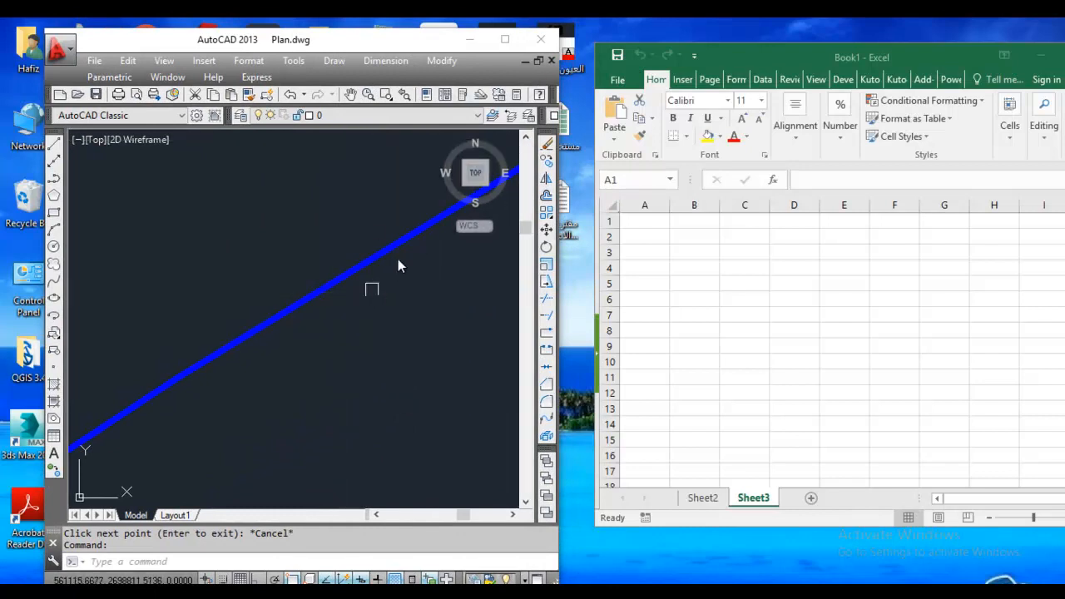
Run TEXT2XLS with Sheet3!A1 as the start cell and export the CHAMBER VALVE label text
scroll(374, 278, "down", 3)
middle_click_drag(306, 311, 239, 341)
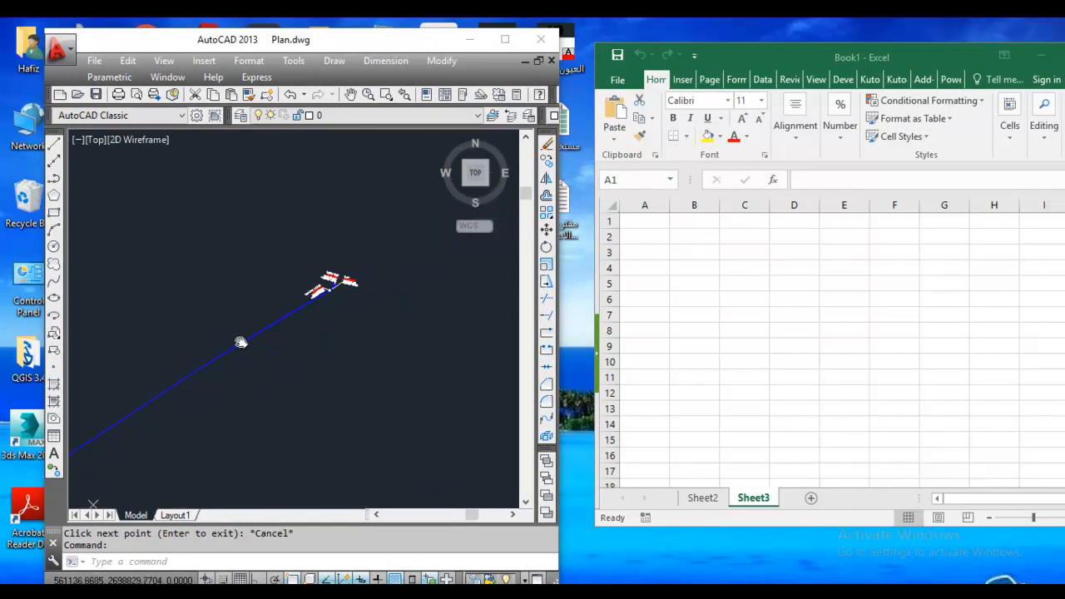
scroll(312, 280, "up", 4)
scroll(275, 317, "up", 2)
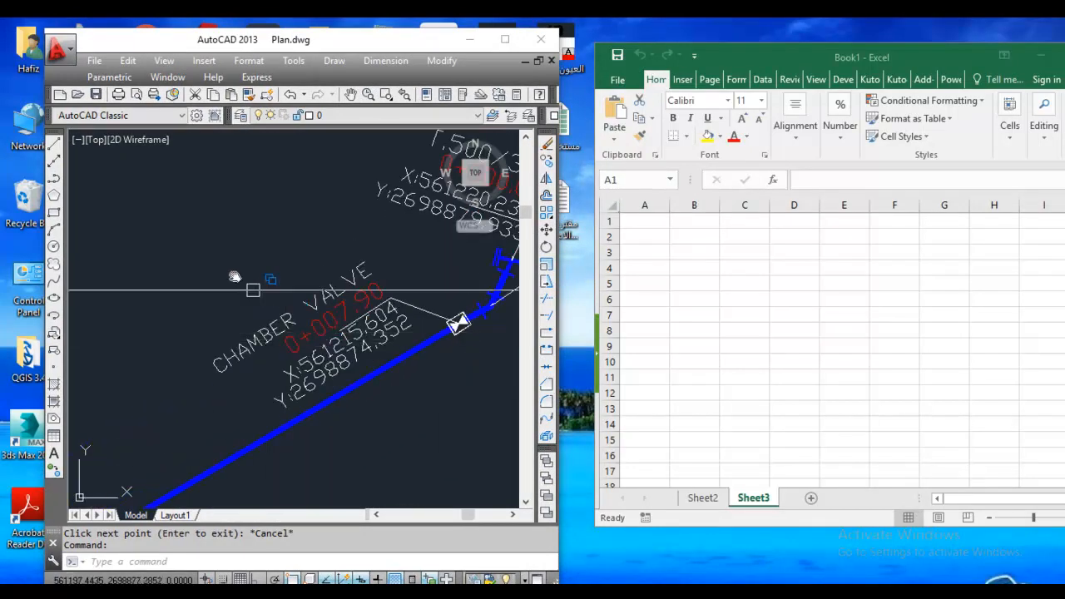
key("Escape")
key("Escape")
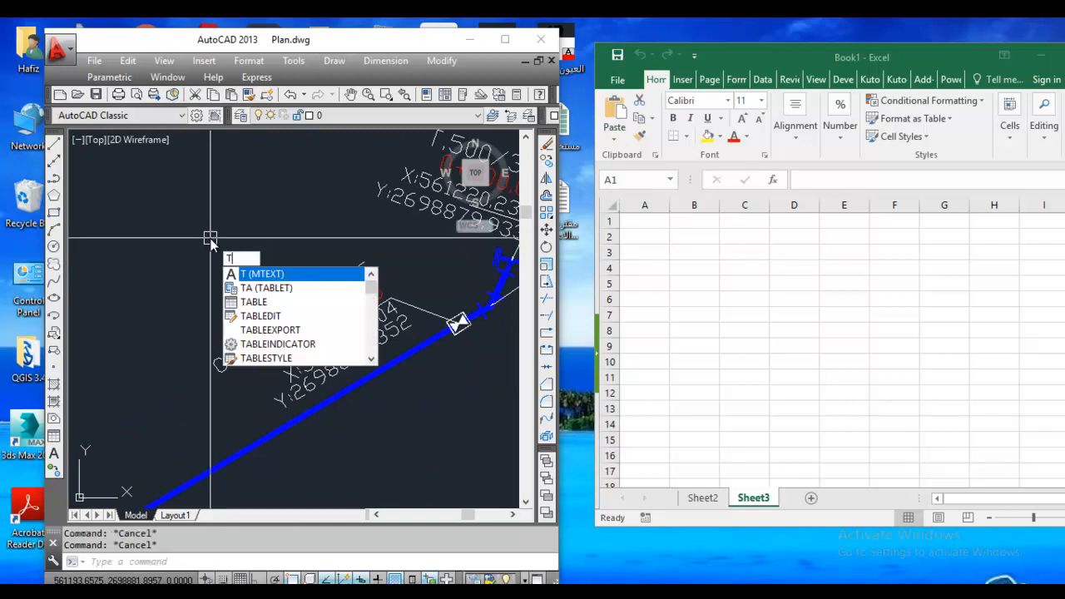
type("x")
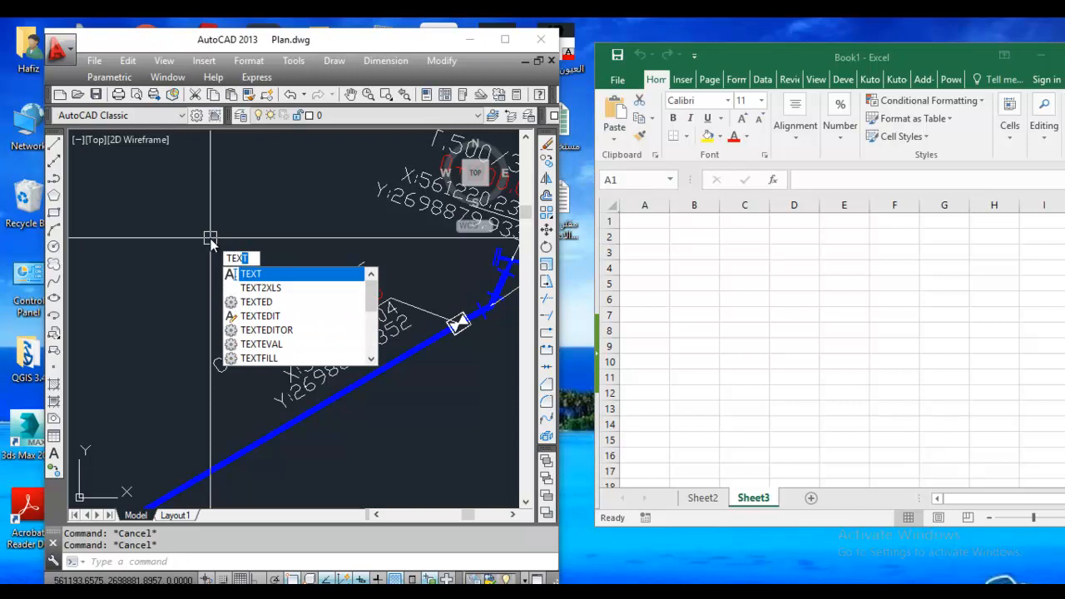
key("Down")
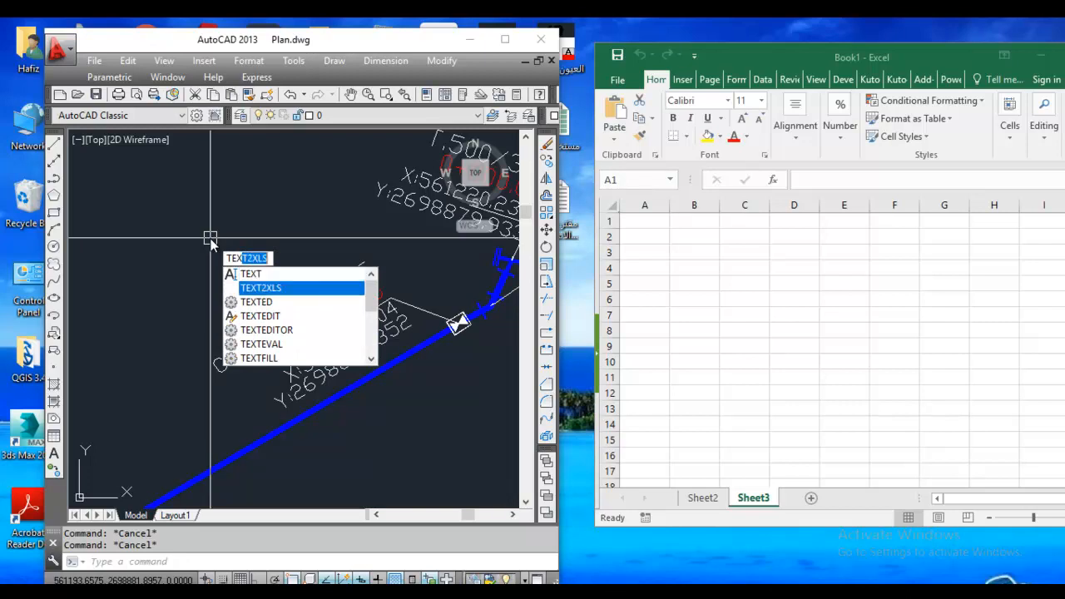
key("Return")
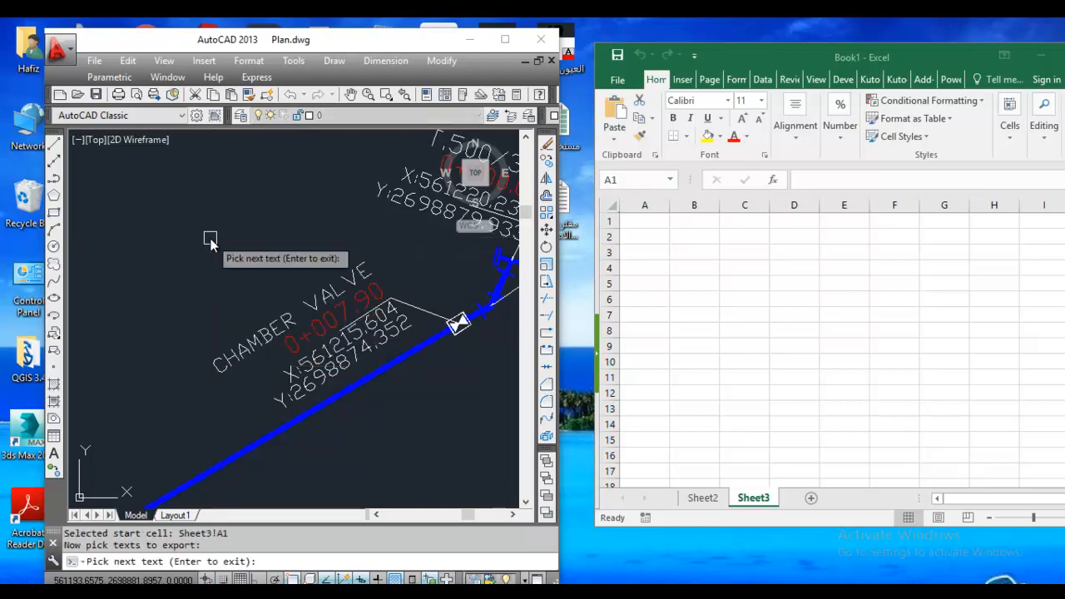
scroll(261, 238, "down", 2)
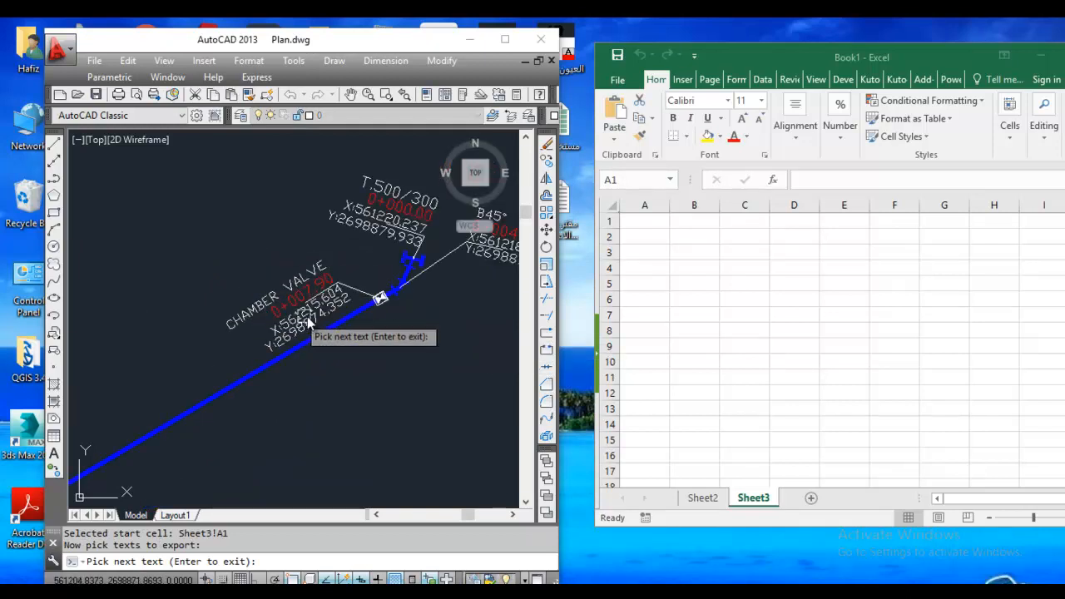
scroll(317, 254, "up", 2)
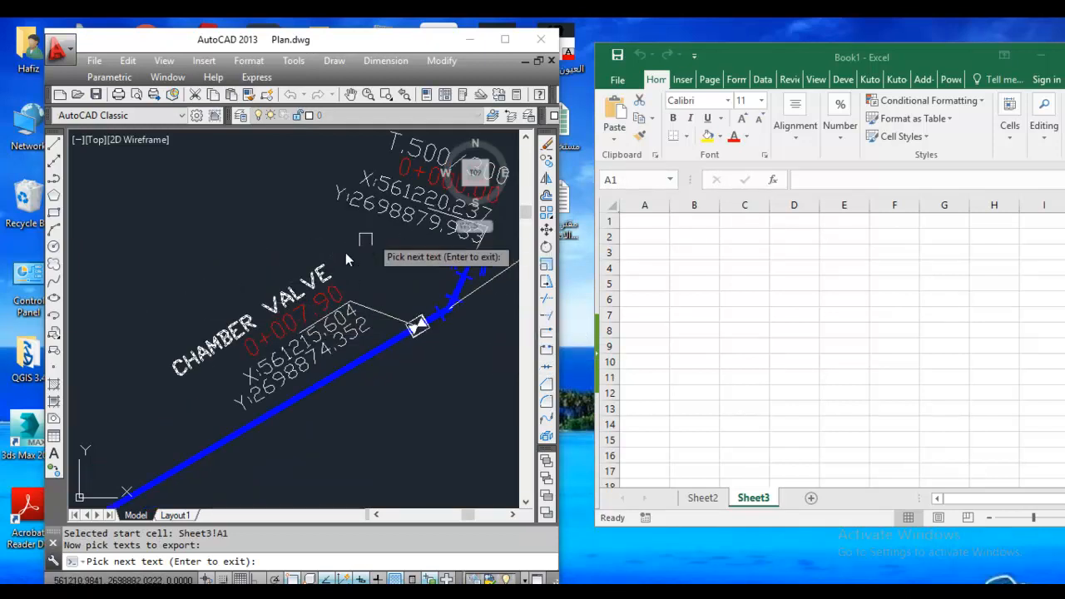
left_click(213, 341)
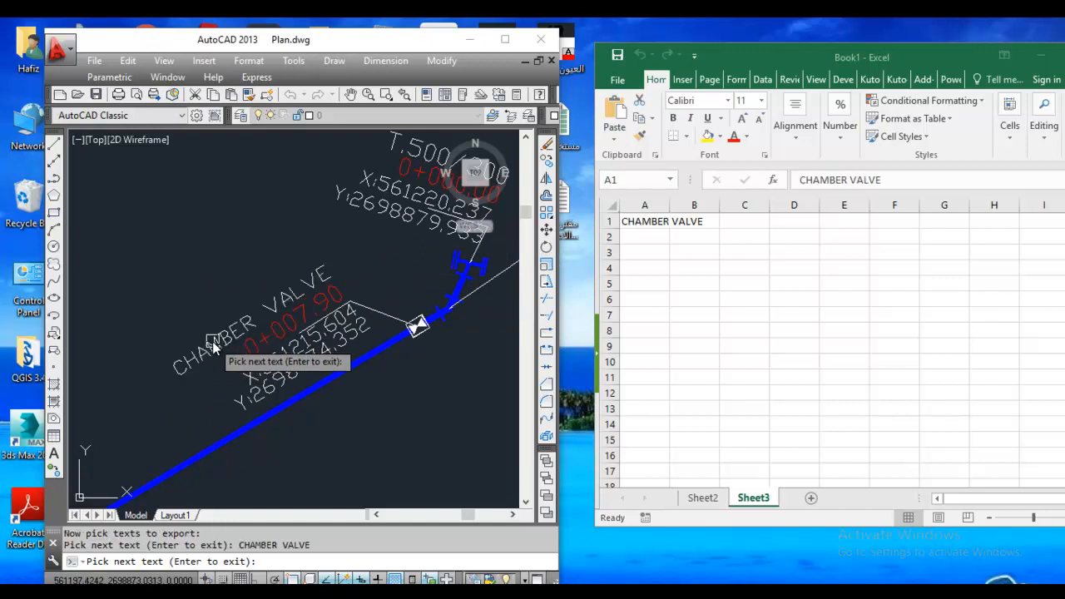
Export the T.500/300 tee label's Y, X, 0+000.00 chainage and title texts, and end the text export
middle_click_drag(389, 234, 373, 259)
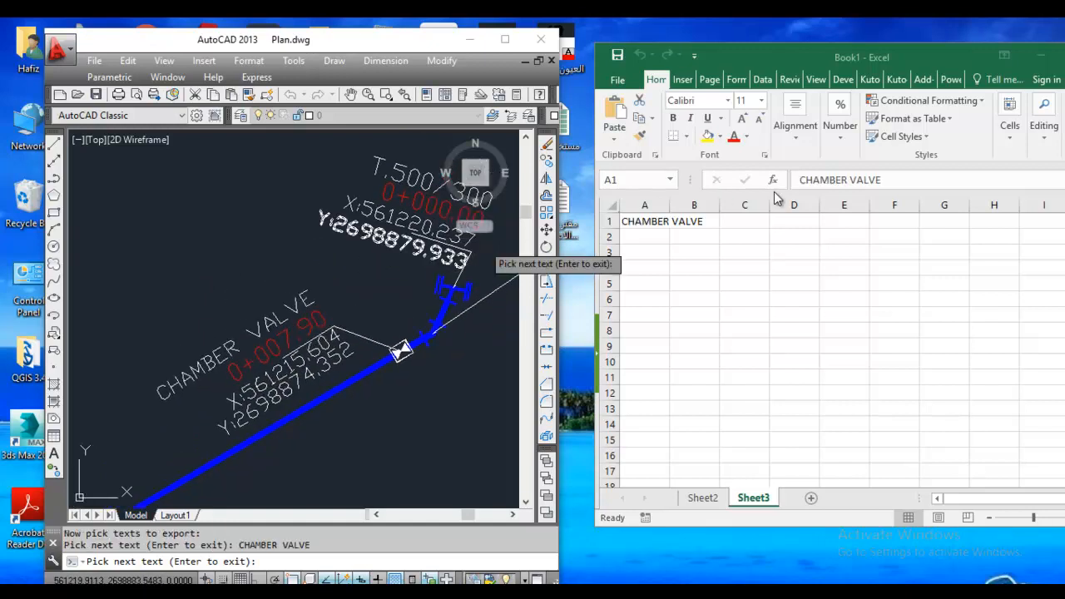
left_click(394, 259)
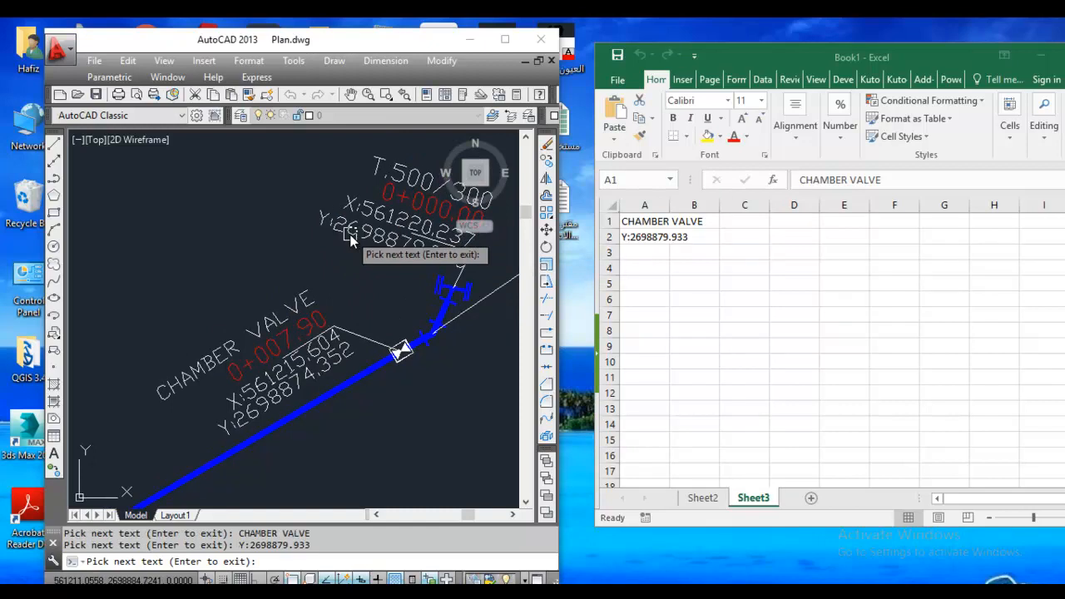
middle_click_drag(355, 249, 308, 321)
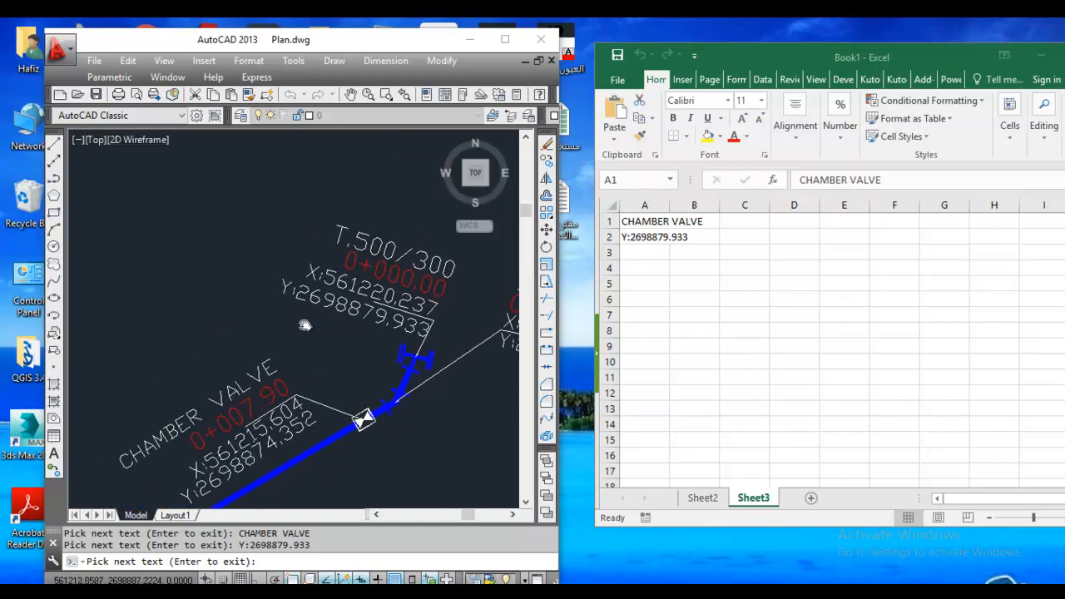
left_click(319, 274)
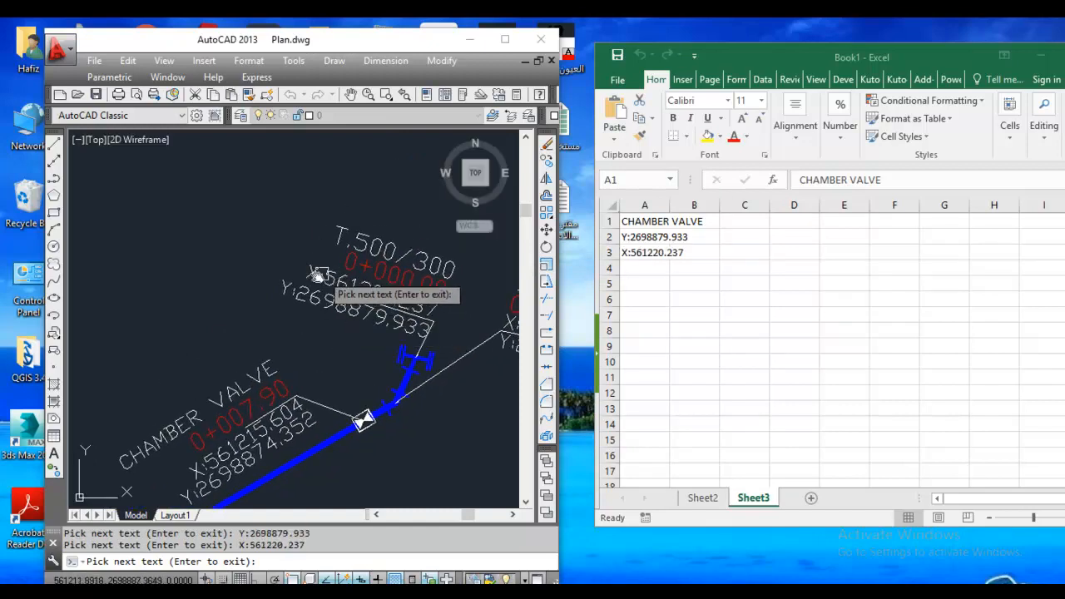
left_click(381, 270)
left_click(369, 248)
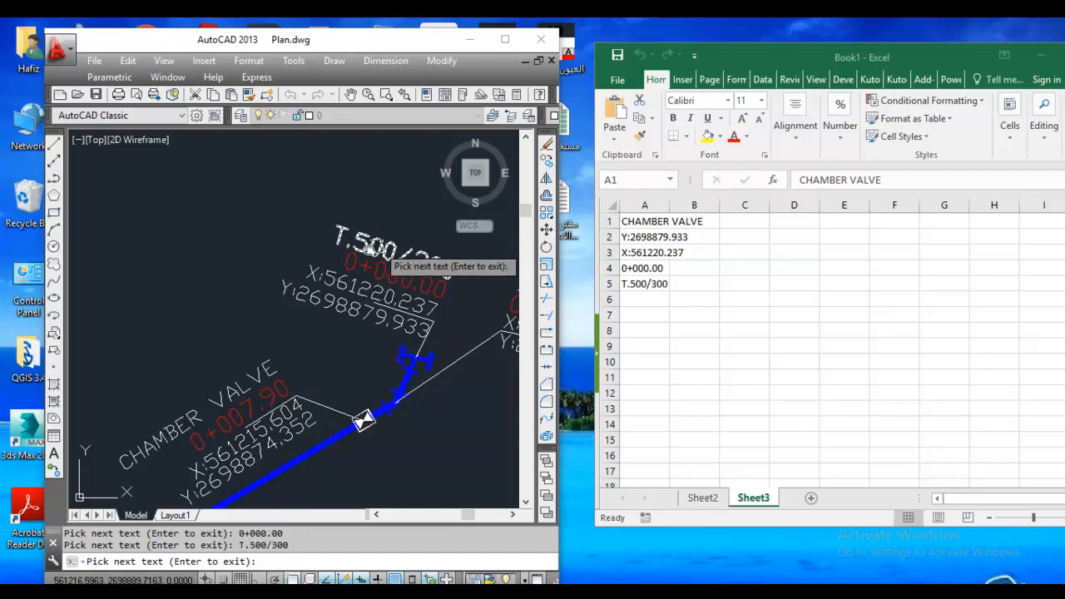
scroll(302, 308, "down", 5)
scroll(366, 270, "up", 5)
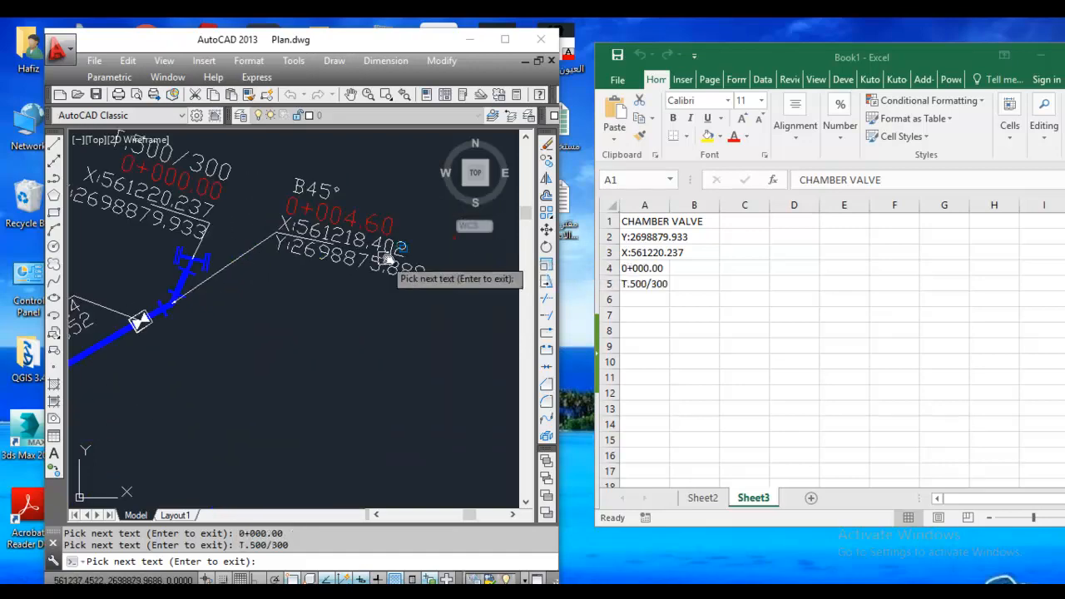
scroll(333, 258, "up", 2)
key("Return")
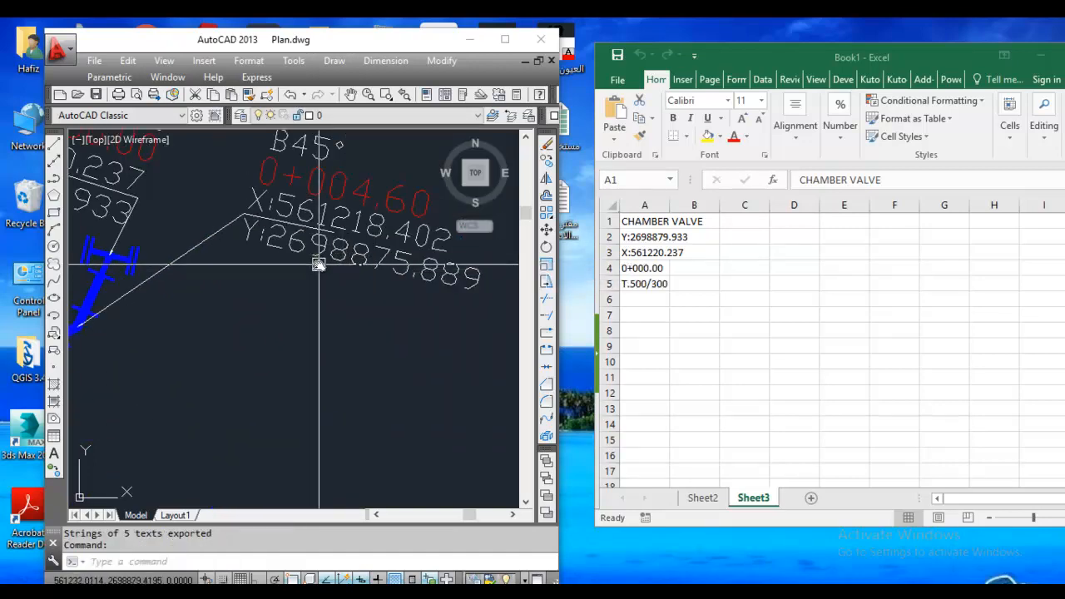
Run TEXT2XLS again from cell A1 and export the B45° label's Y, X and 0+004.60 chainage texts
key("Return")
left_click(319, 254)
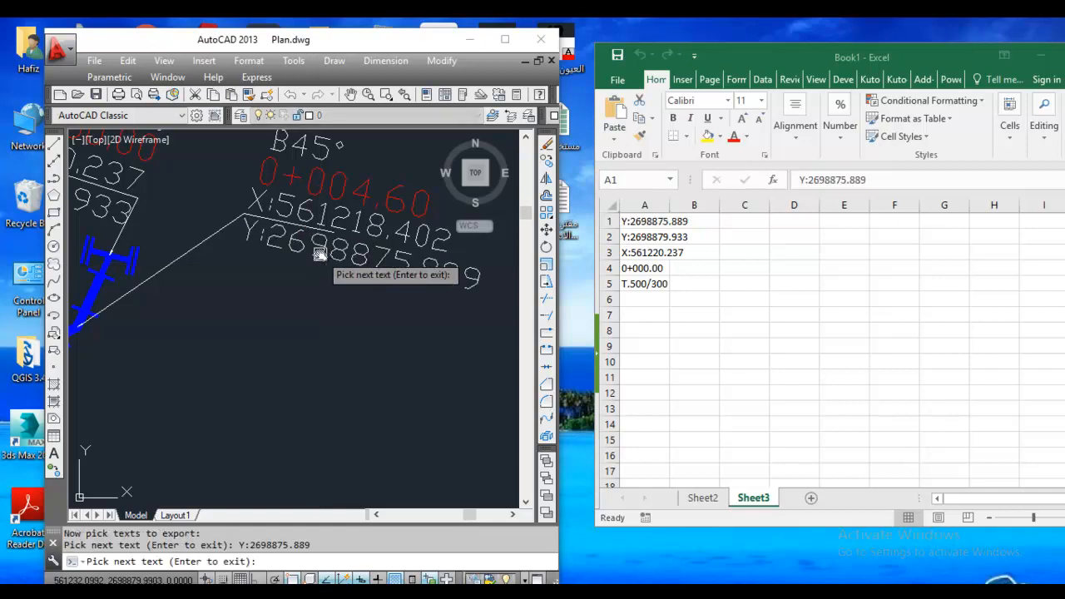
left_click(341, 216)
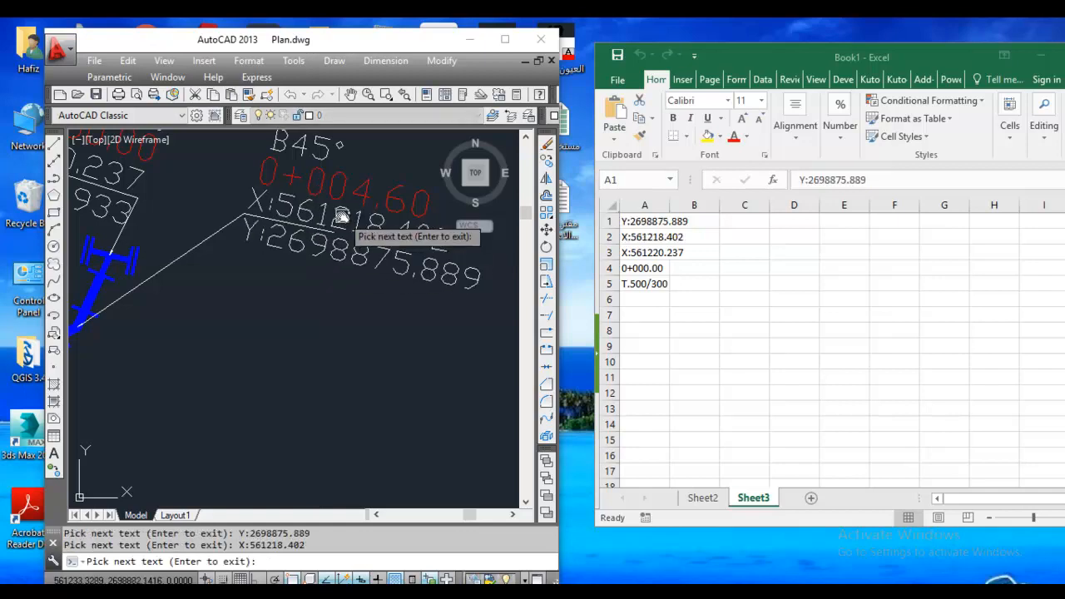
left_click(358, 193)
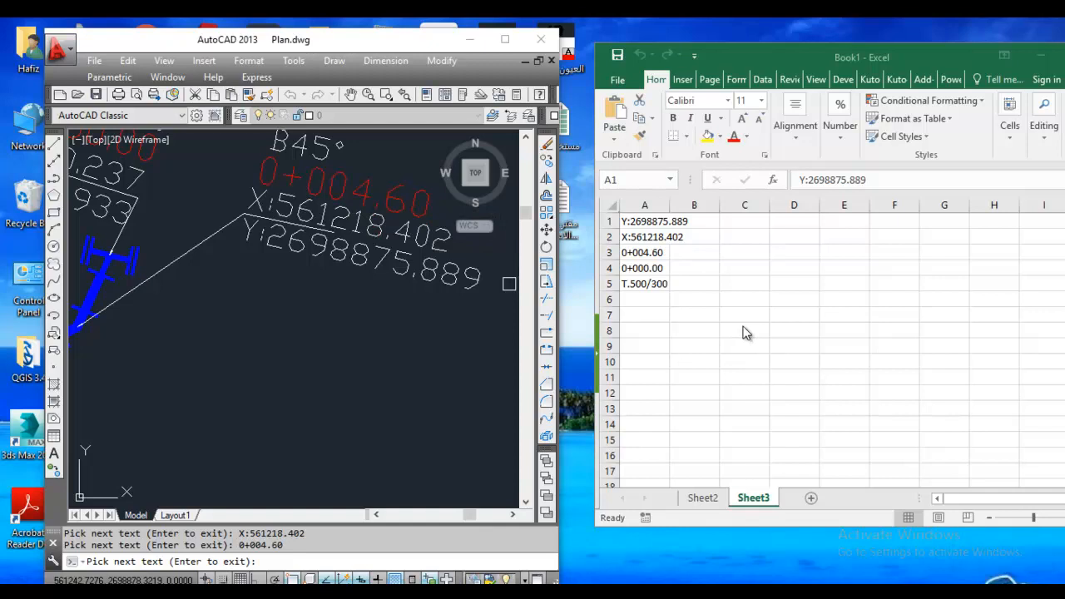
Select cell A6 in Sheet3 and export the B45° label's Y and X texts again, picking the 0+004.60 chainage twice
left_click(648, 298)
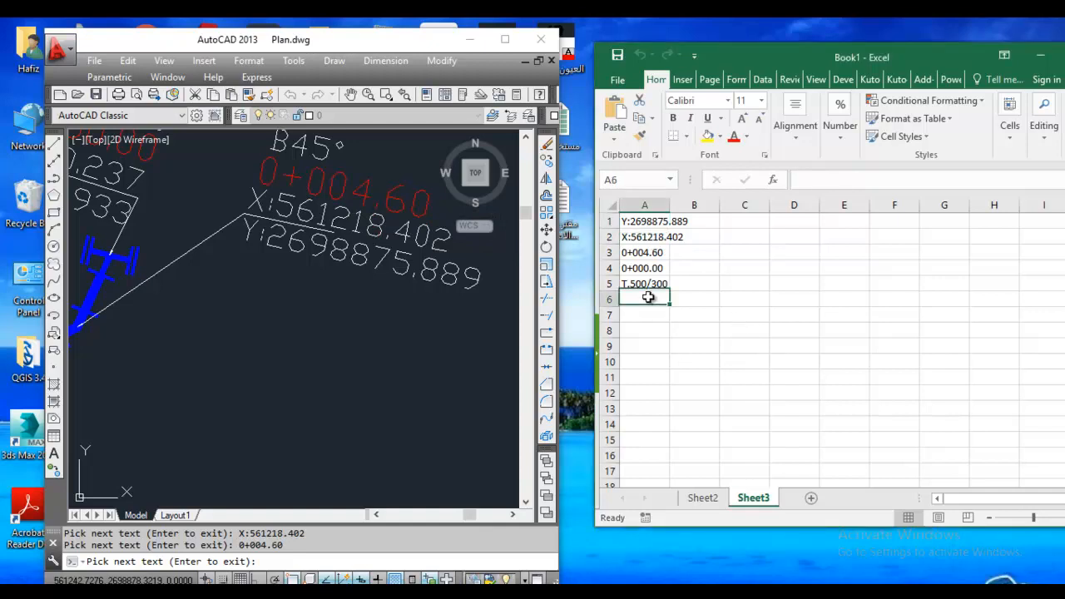
left_click(310, 249)
left_click(347, 220)
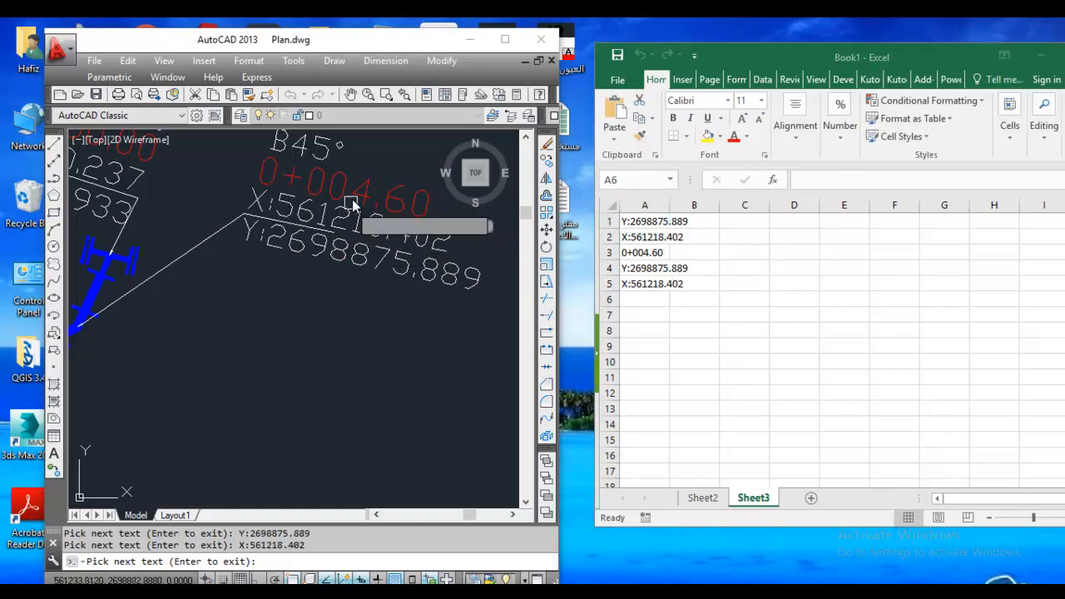
left_click(359, 194)
left_click(360, 191)
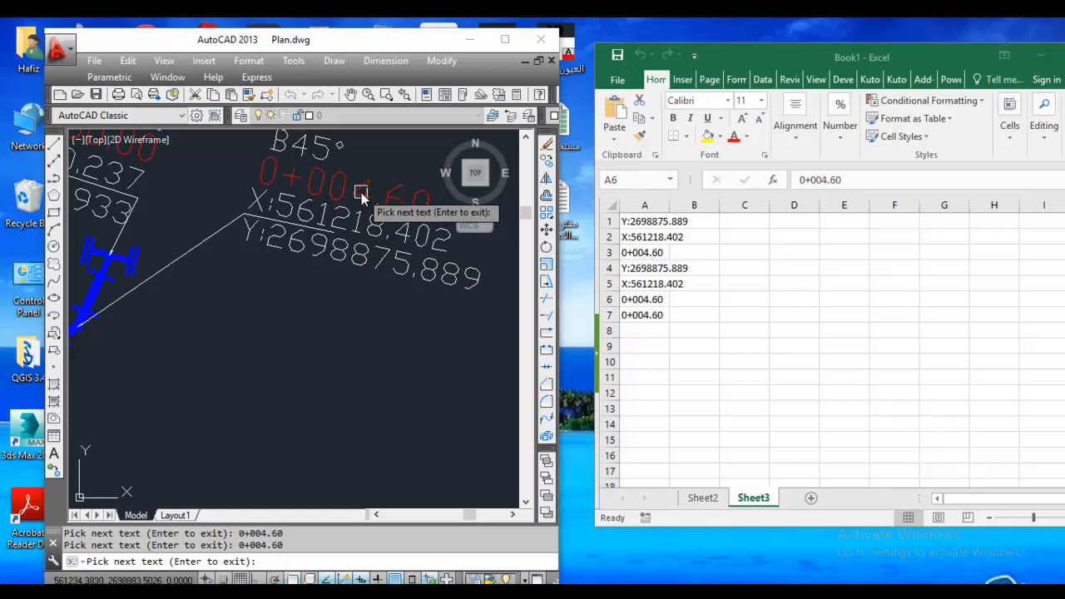
scroll(368, 381, "down", 3)
scroll(321, 254, "up", 3)
scroll(326, 262, "down", 5)
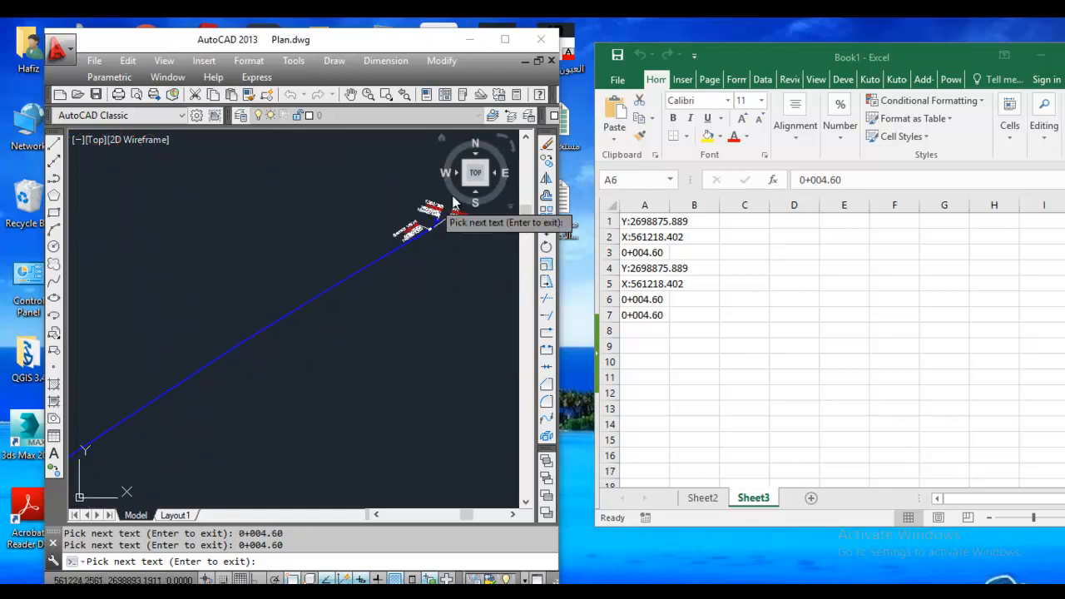
Export the 300mm valve chamber label's Y coordinate, 1+350.45 chainage and title texts, and end the text export
scroll(251, 305, "up", 3)
scroll(258, 307, "up", 4)
left_click(280, 298)
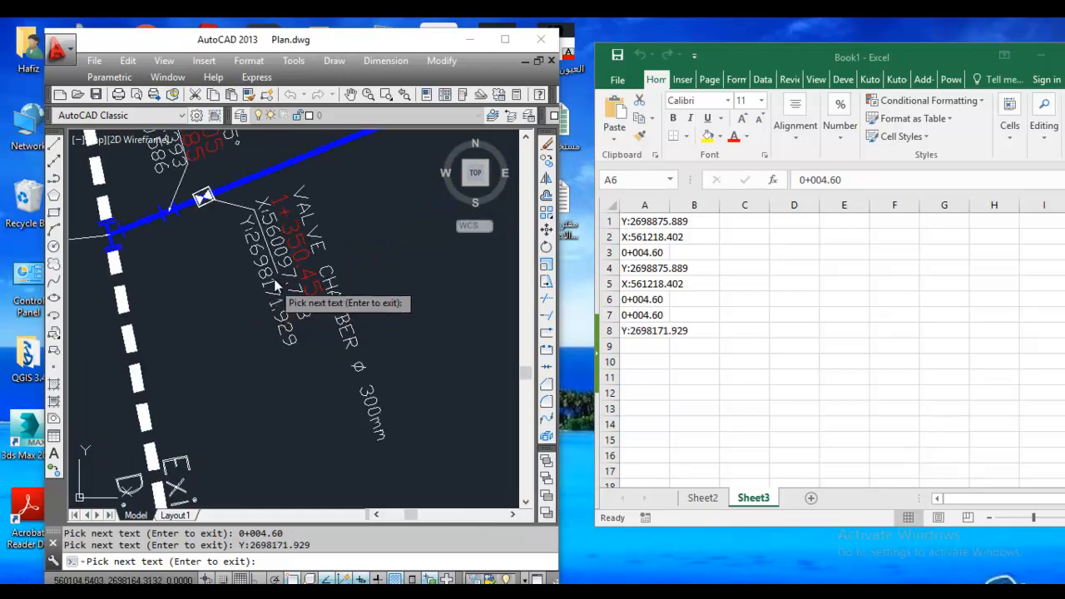
left_click(297, 247)
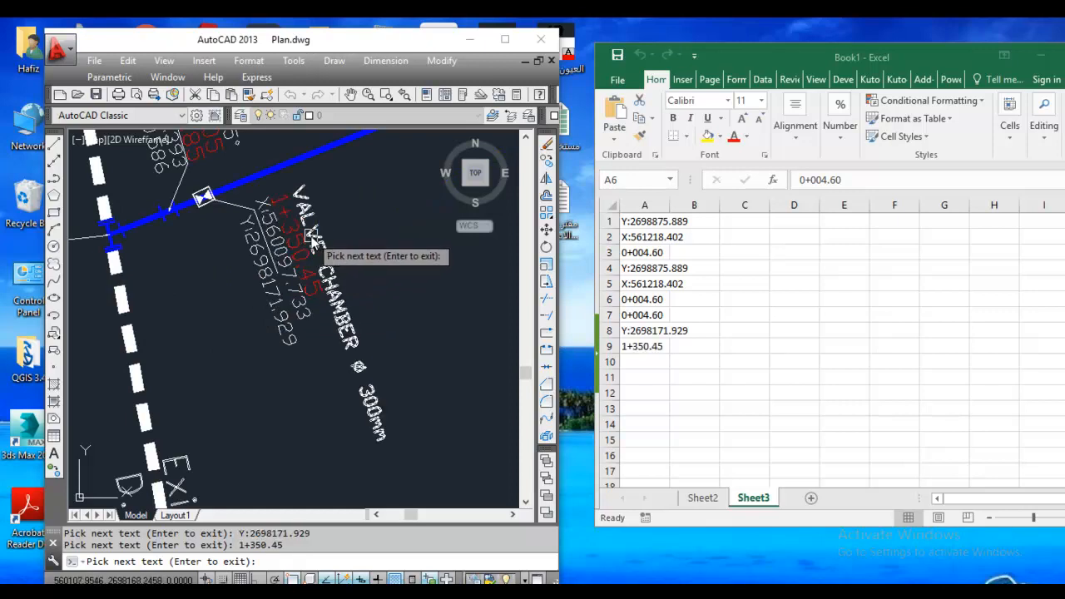
left_click(299, 233)
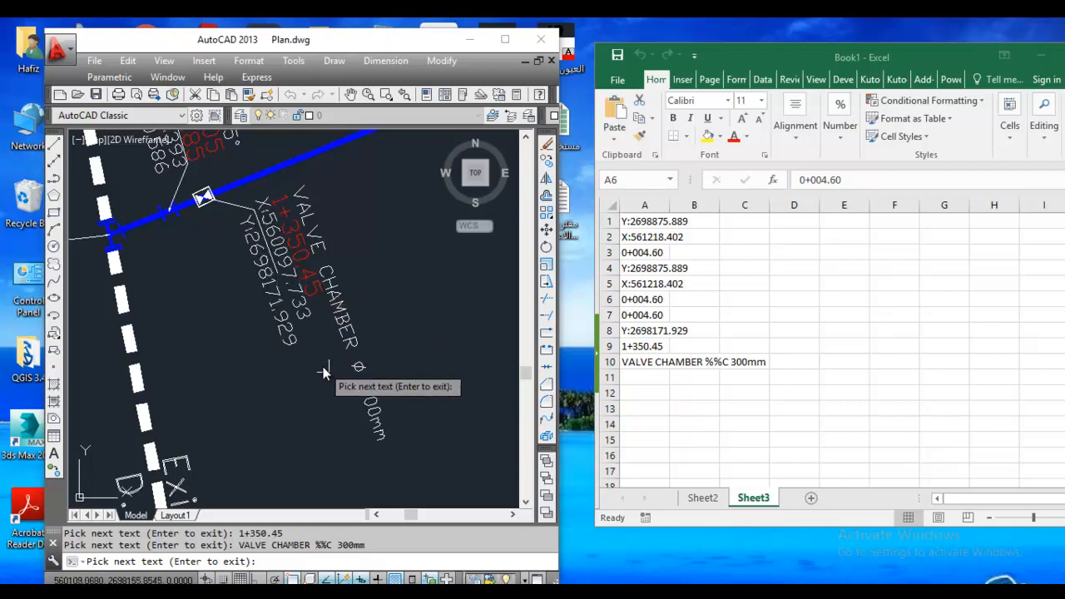
key("Escape")
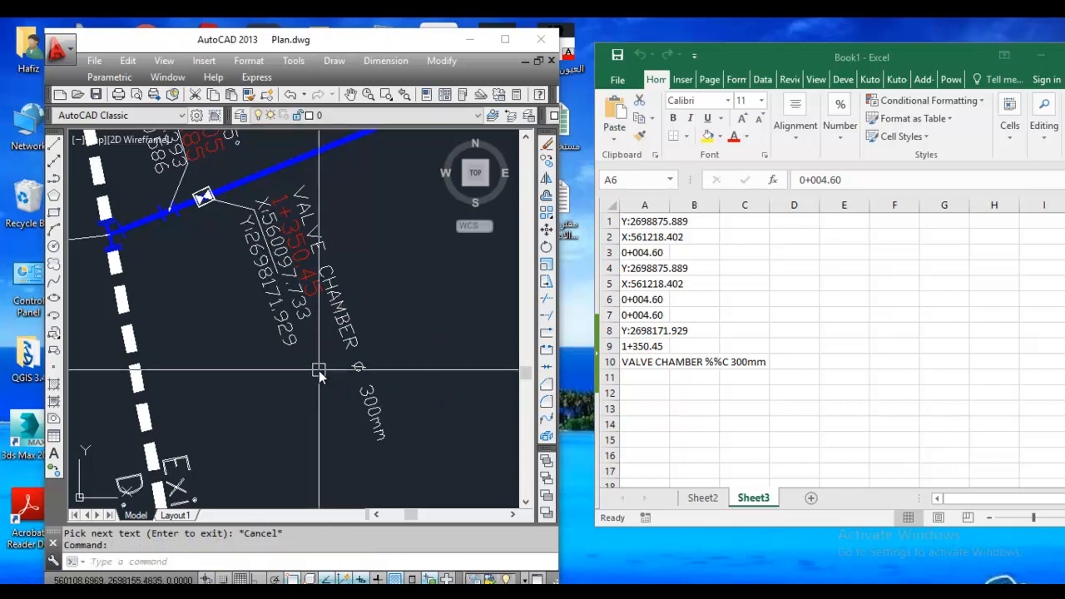
scroll(395, 237, "down", 2)
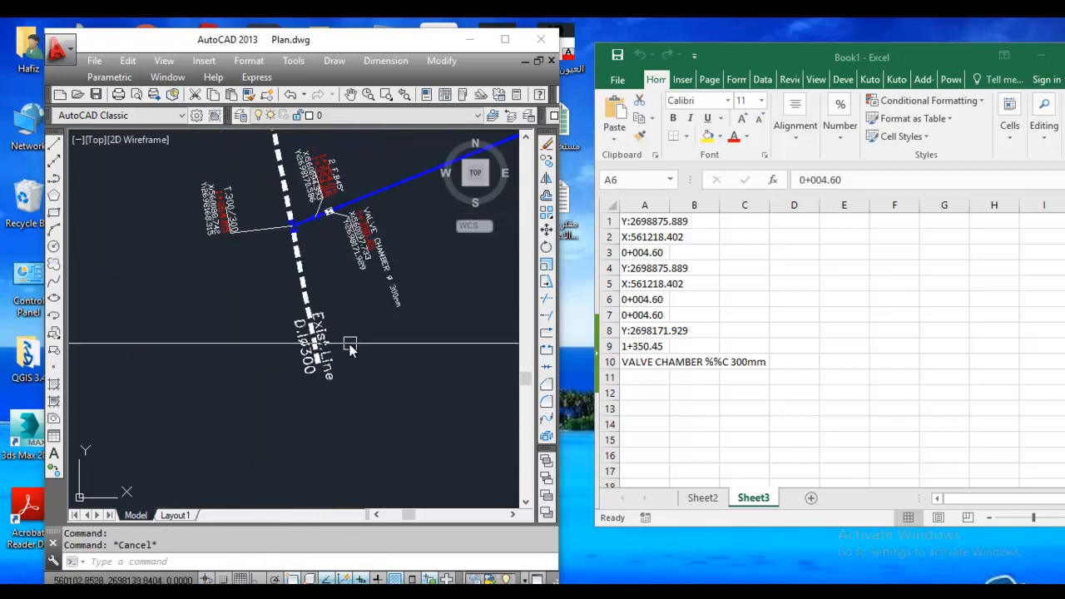
scroll(350, 344, "up", 1)
middle_click_drag(379, 276, 338, 397)
scroll(327, 343, "up", 2)
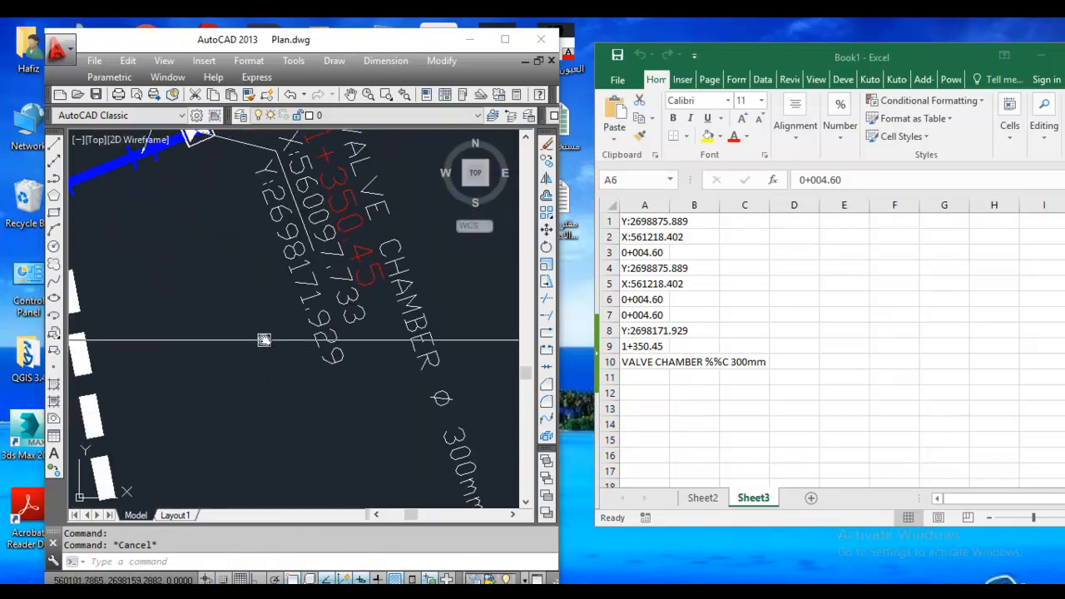
scroll(338, 323, "down", 2)
mouse_move(264, 340)
middle_mouse_down()
mouse_move(338, 324)
mouse_move(299, 295)
mouse_move(309, 343)
middle_mouse_up()
scroll(299, 313, "up", 1)
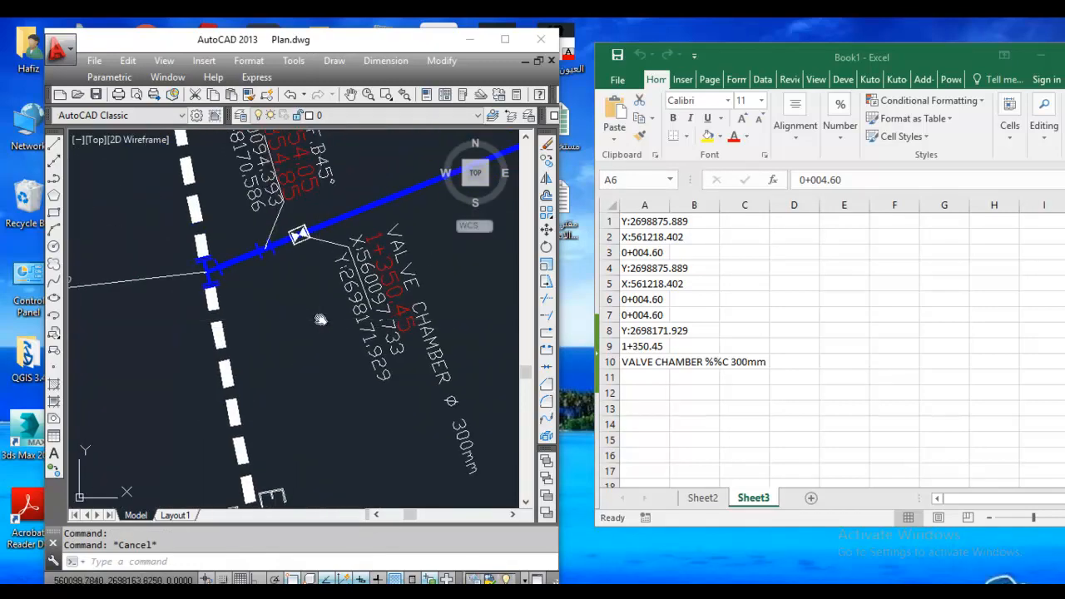
left_click(297, 345)
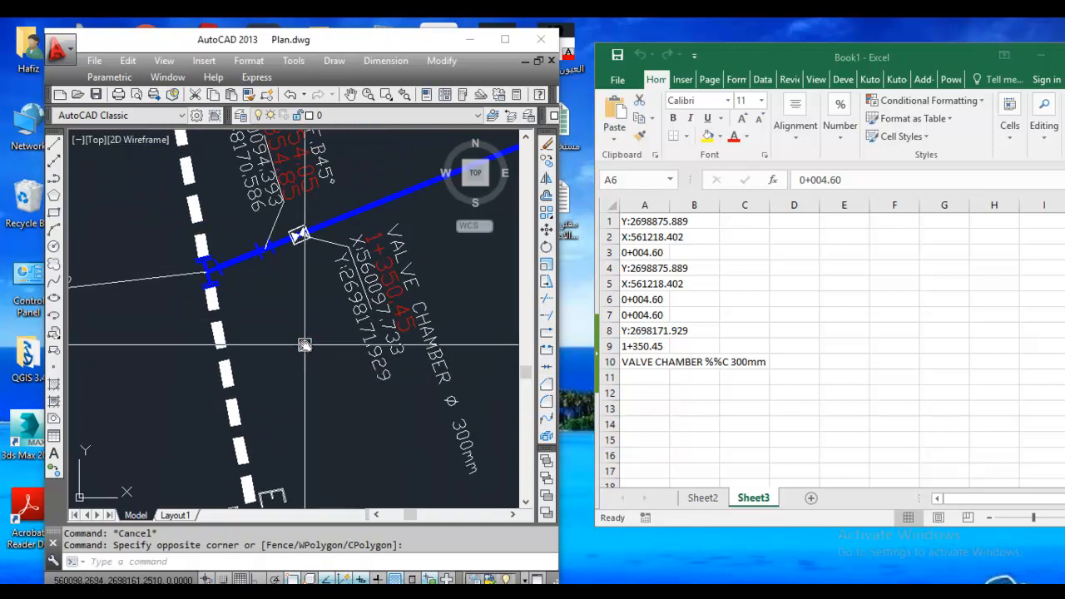
left_click(284, 369)
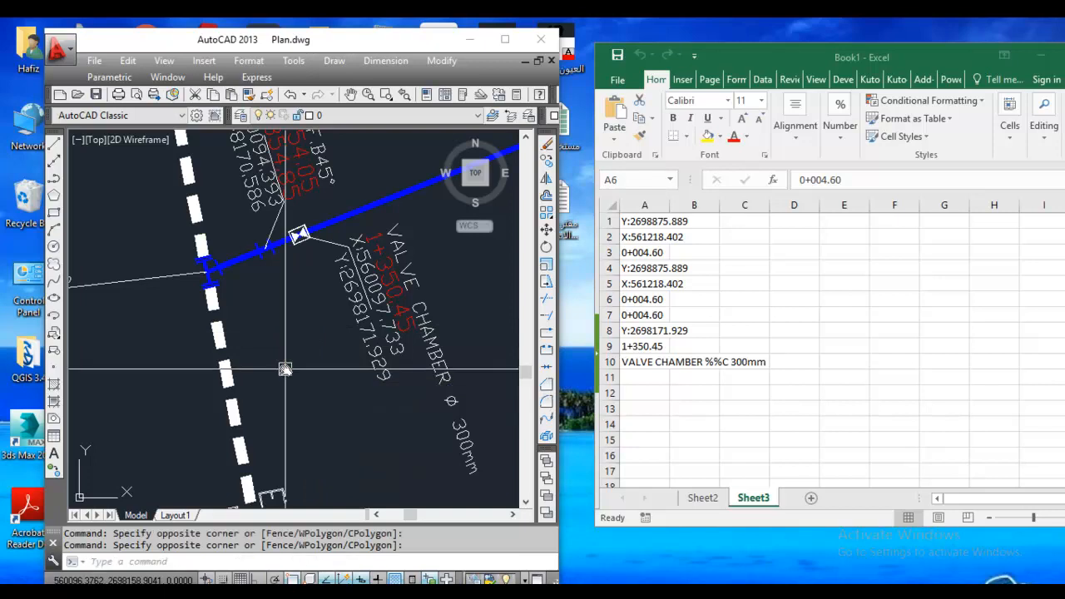